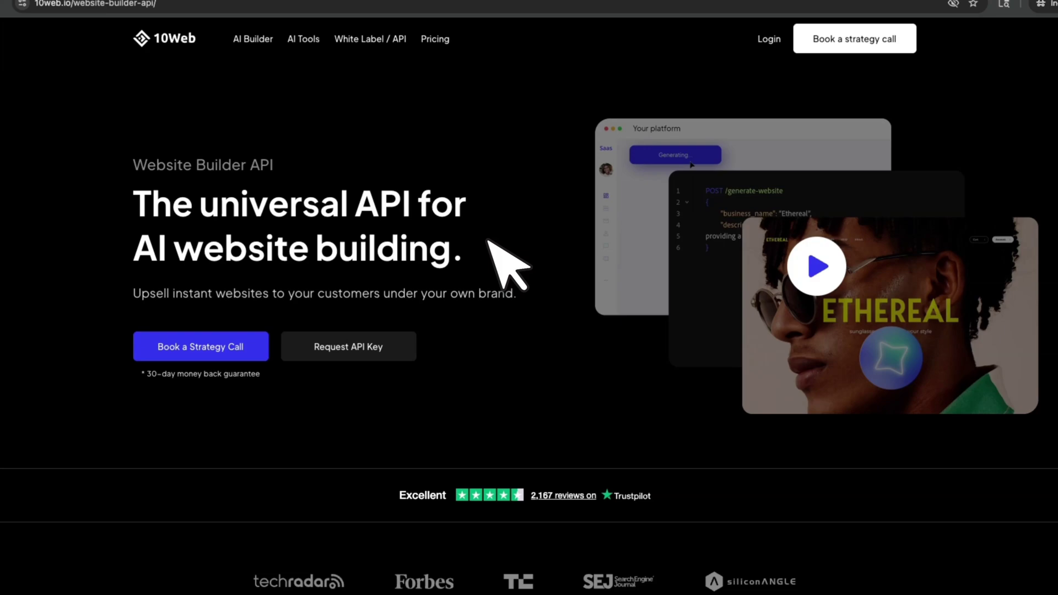
{"action": "scroll", "coordinate": [526, 335], "scroll_direction": "down", "scroll_amount": 5}
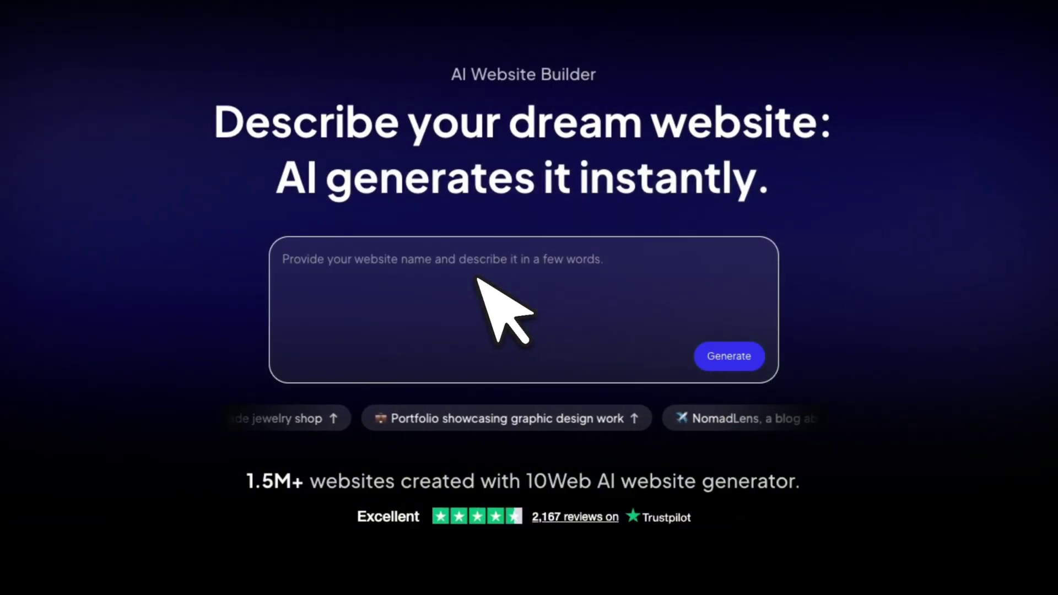
Step: Describe a personal AI-journey site with a landing page, YouTube videos page and blog
{"action": "left_click", "coordinate": [478, 278]}
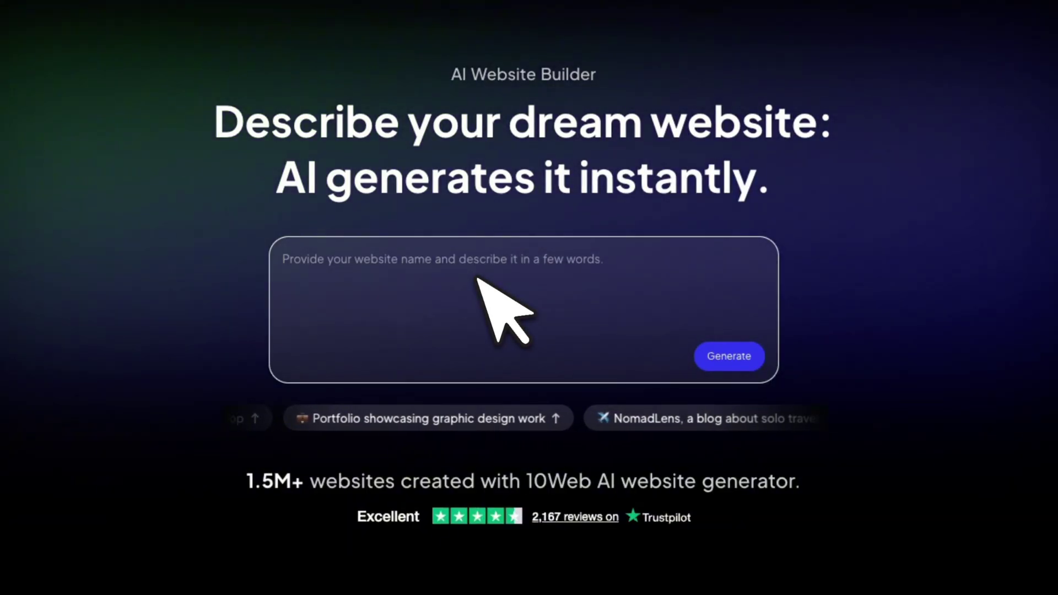
{"action": "type", "text": "Help me create a landing page for my personal website where I'm going to be sharing my AI journey. This website will also have additional pages, one dedicated to my YouTube videos where I'm going to be sharing some of my YouTube content. And the other page is going to be primarily for sharing my blog posts and writing."}
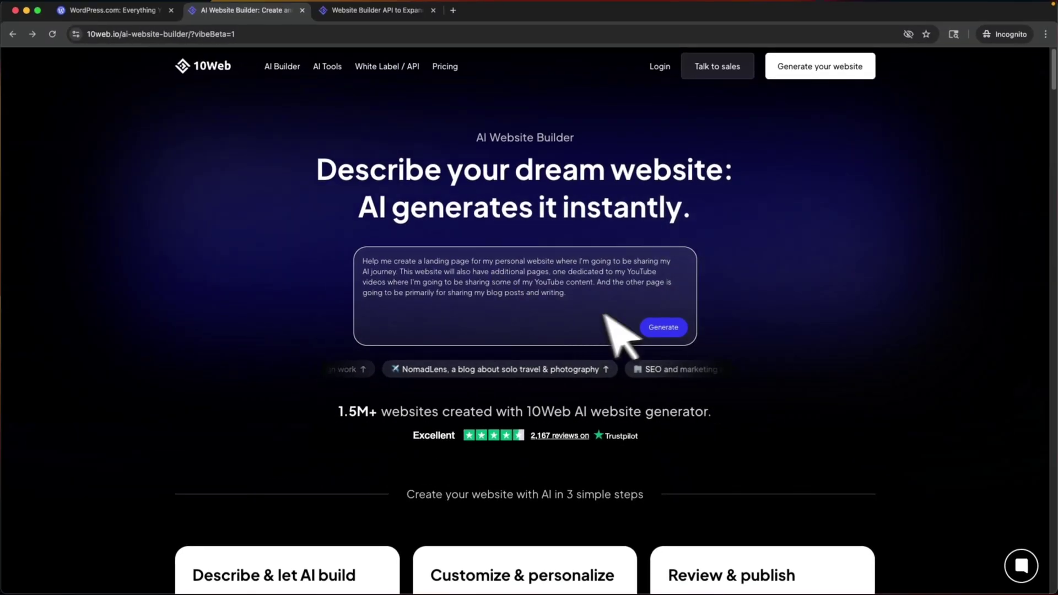
Step: Generate the AIJourney structure with home, YouTube, Blog and Contact pages from the description
{"action": "left_click", "coordinate": [668, 331]}
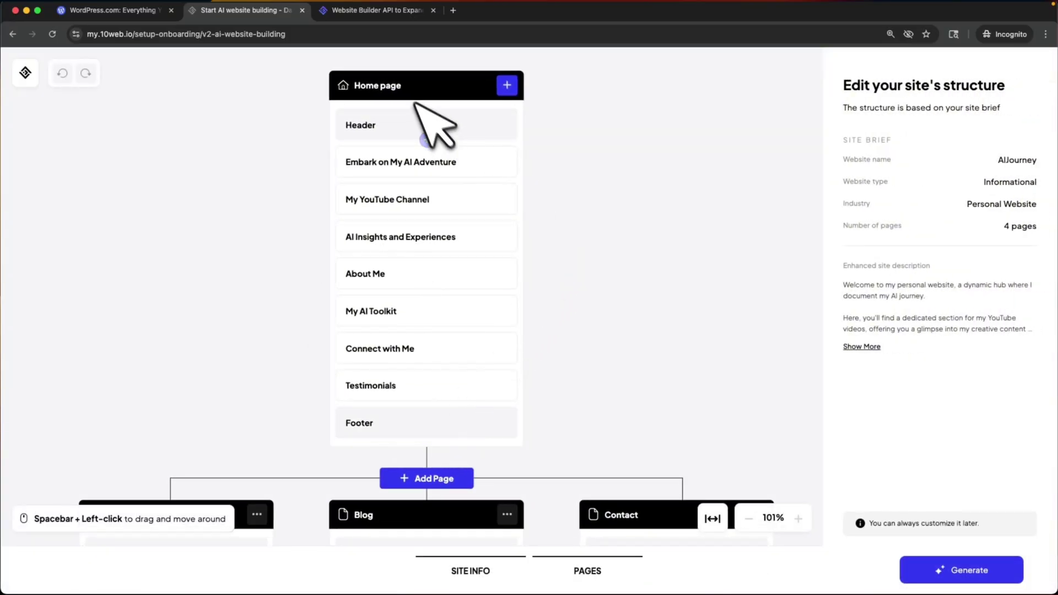
{"action": "scroll", "coordinate": [542, 328], "scroll_direction": "down", "scroll_amount": 4}
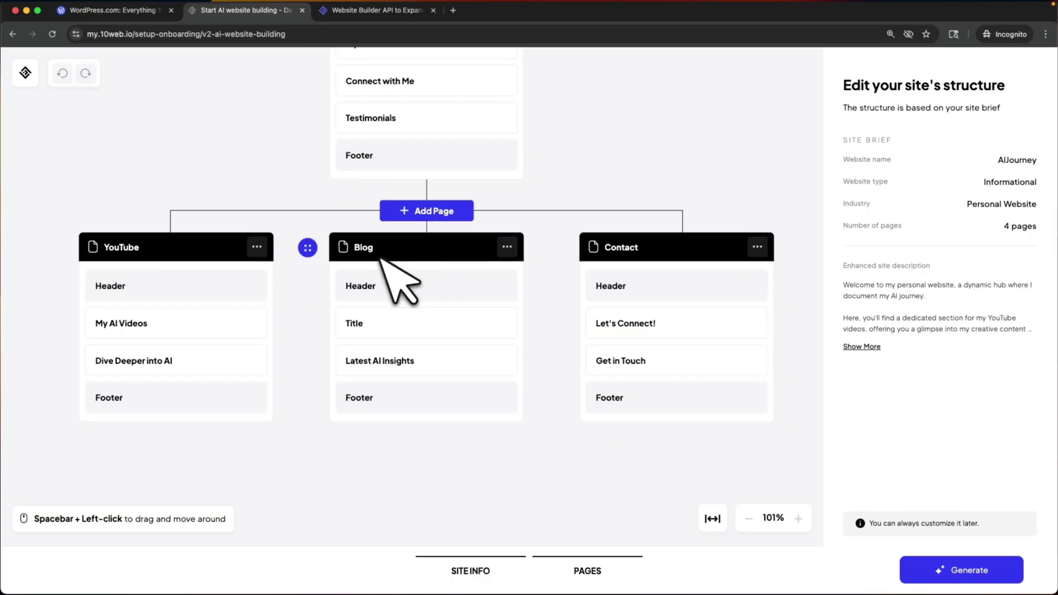
{"action": "scroll", "coordinate": [539, 372], "scroll_direction": "up", "scroll_amount": 2}
{"action": "scroll", "coordinate": [524, 352], "scroll_direction": "up", "scroll_amount": 2}
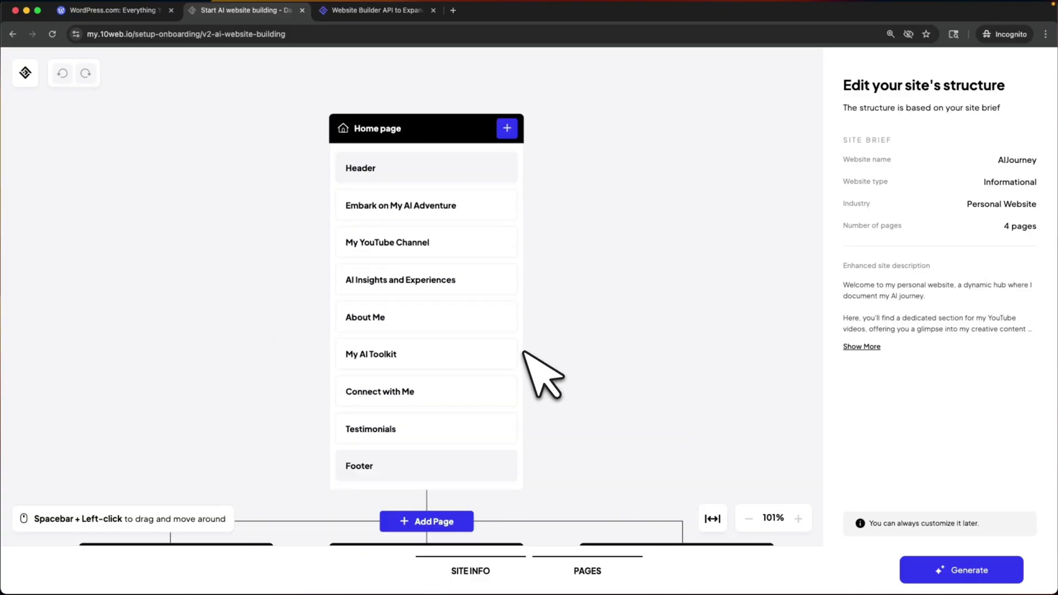
{"action": "scroll", "coordinate": [538, 371], "scroll_direction": "up", "scroll_amount": 1}
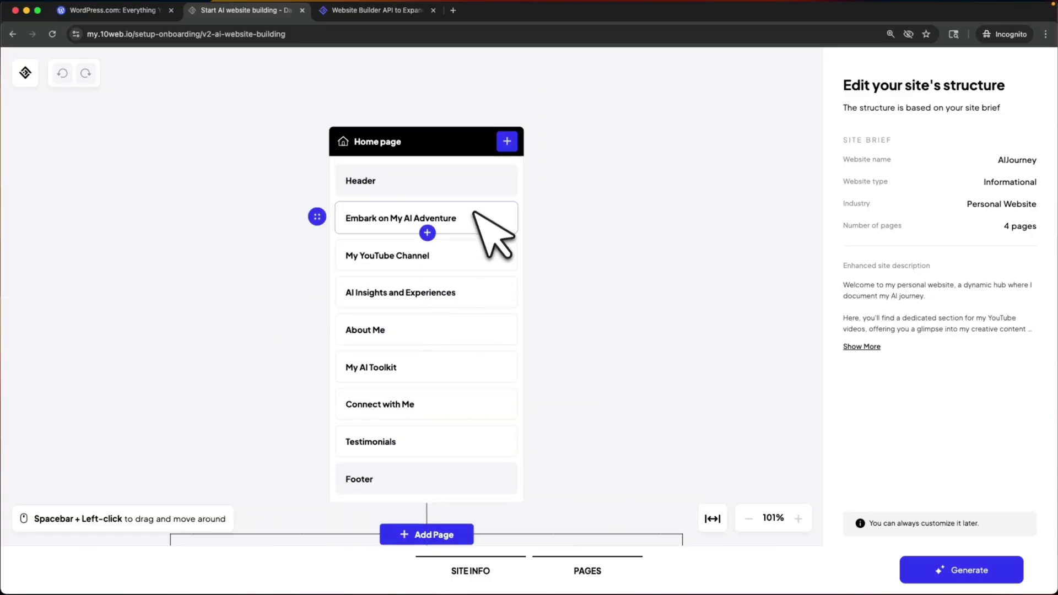
{"action": "mouse_move", "coordinate": [426, 204]}
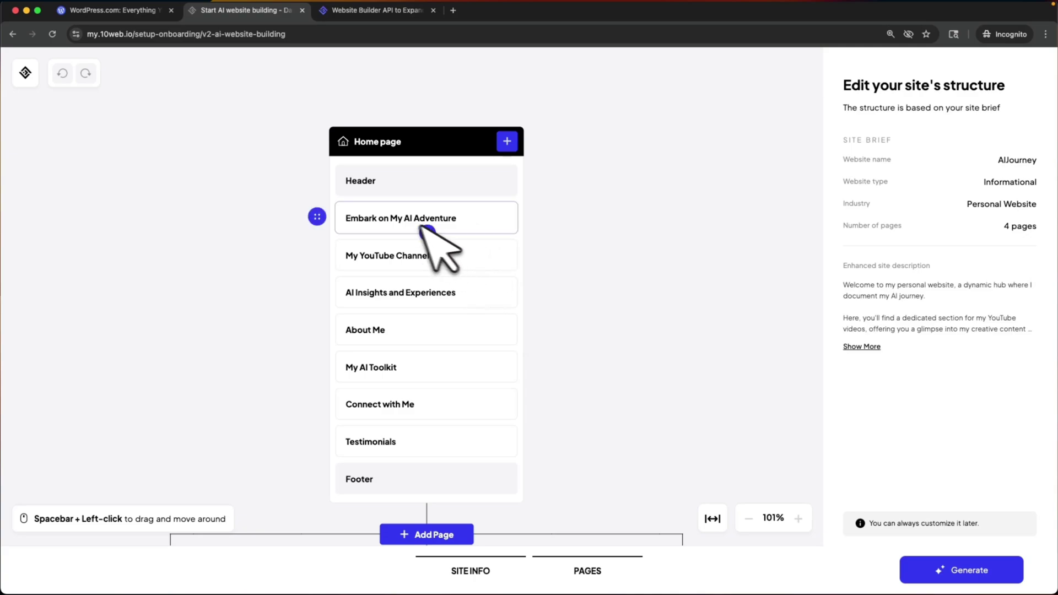
Step: Retitle the home page hero section to 'AI Builder'
{"action": "left_click", "coordinate": [393, 221]}
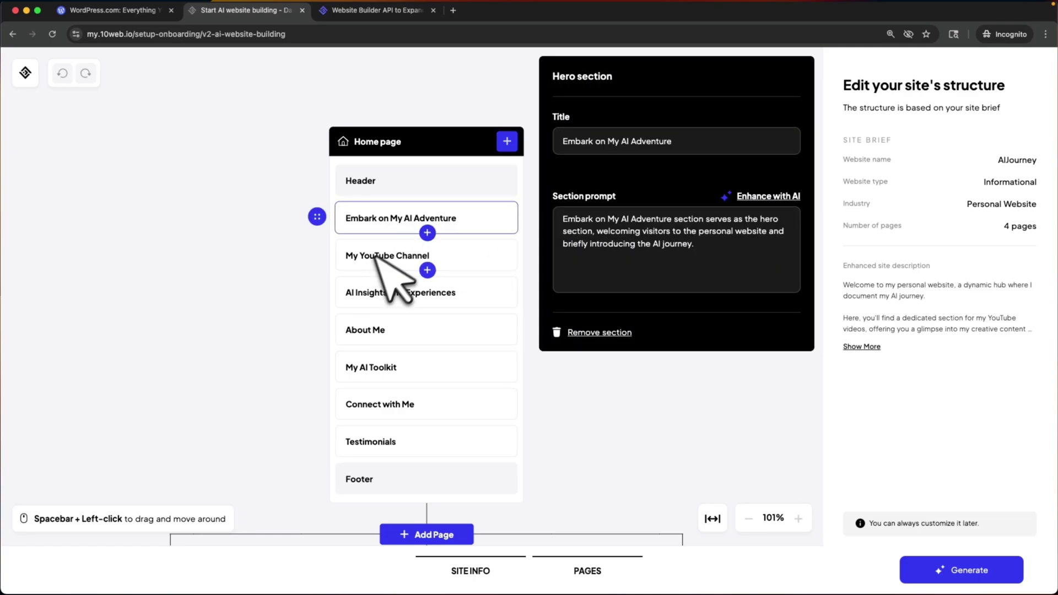
{"action": "left_click", "coordinate": [529, 139]}
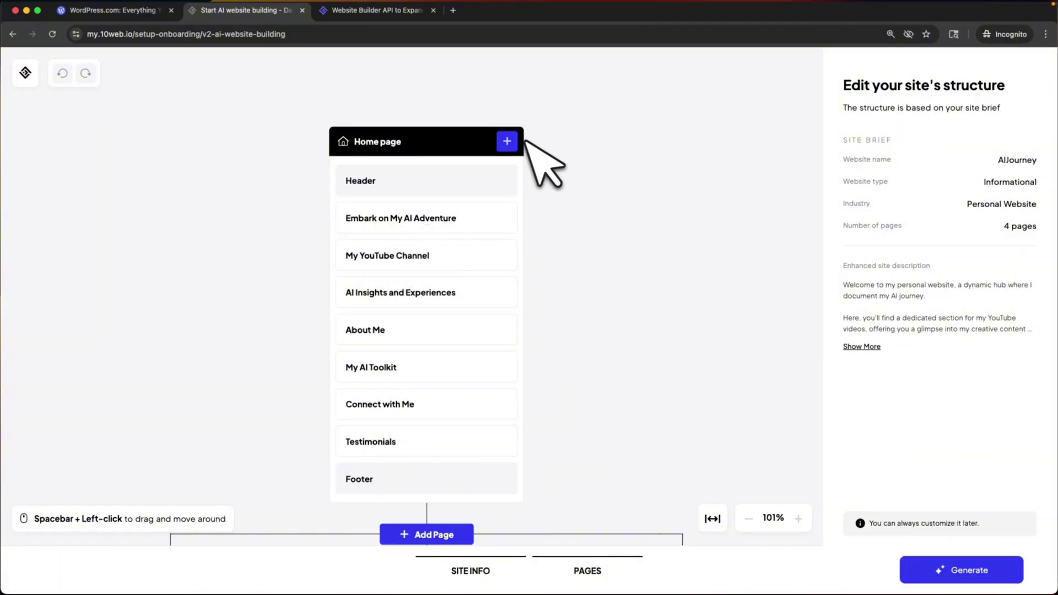
{"action": "left_click", "coordinate": [424, 226]}
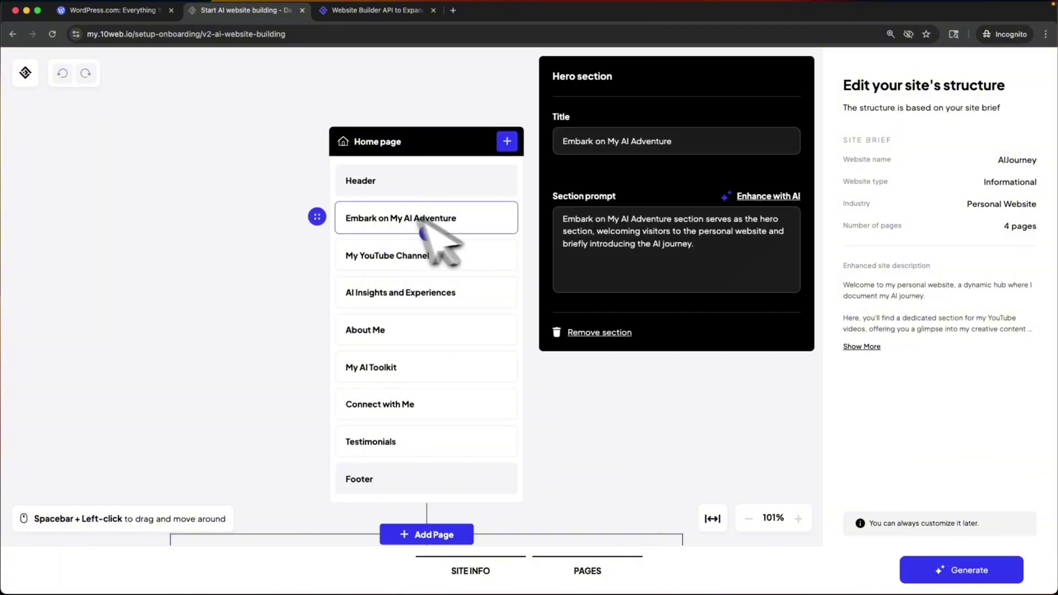
{"action": "double_click", "coordinate": [683, 149]}
{"action": "type", "text": "AI Builder"}
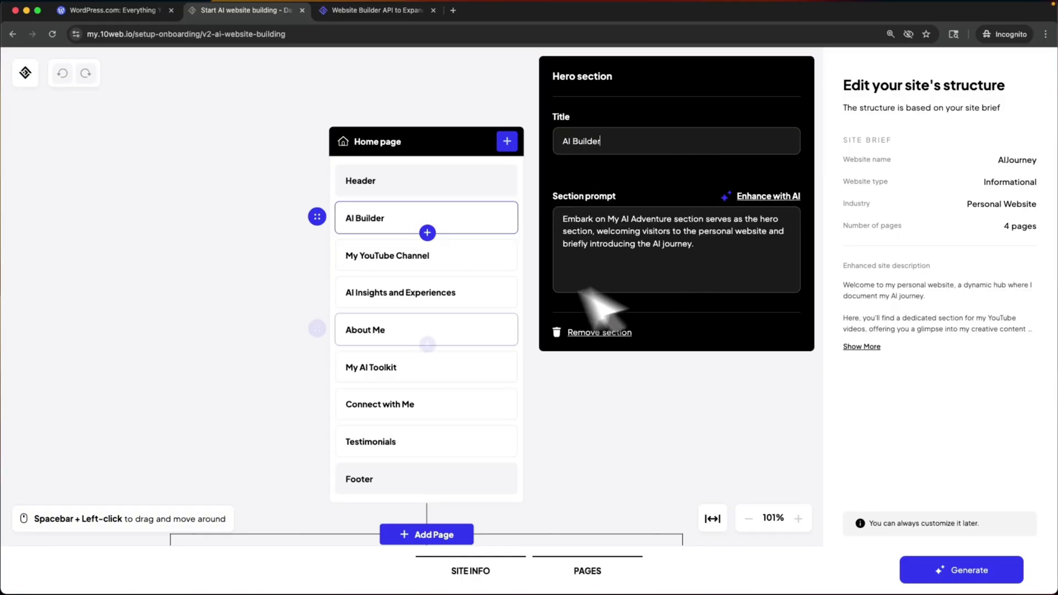
Step: Remove the My AI Toolkit and Testimonials sections from the home page
{"action": "left_click", "coordinate": [472, 335]}
{"action": "left_click", "coordinate": [468, 312]}
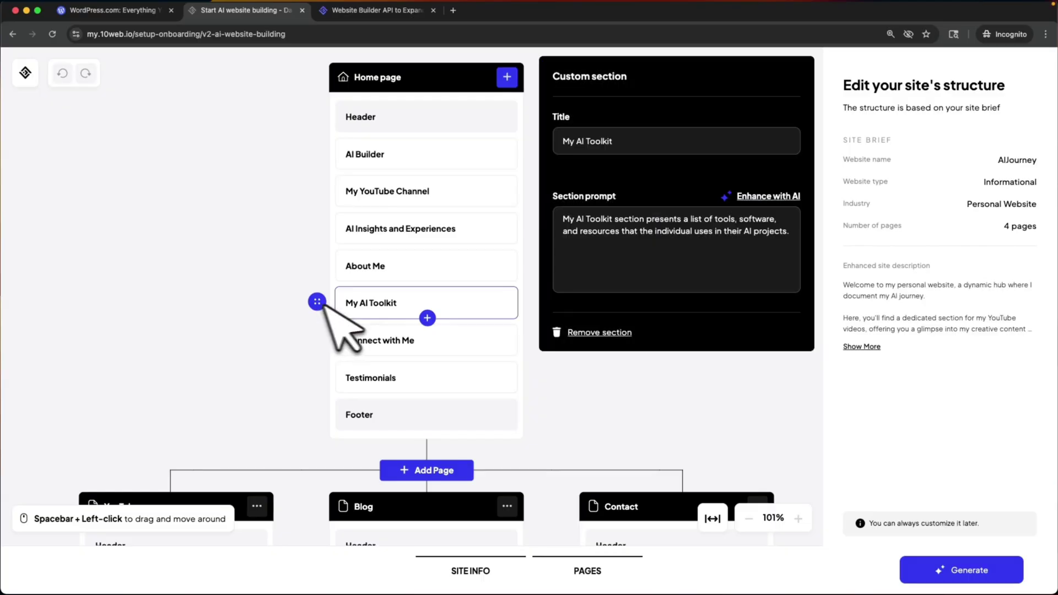
{"action": "left_click", "coordinate": [599, 333]}
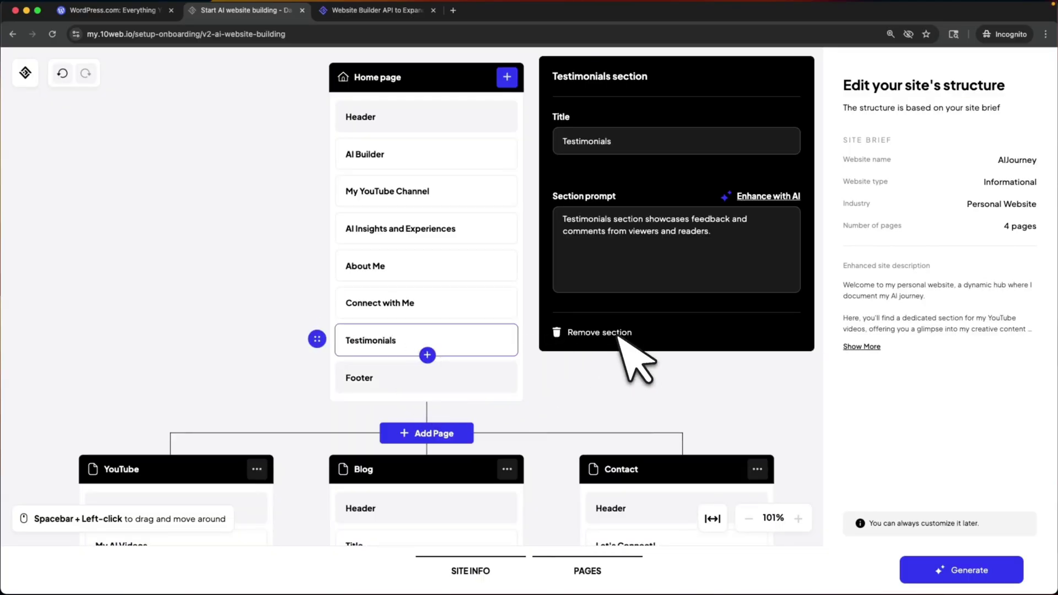
{"action": "left_click", "coordinate": [616, 339]}
{"action": "scroll", "coordinate": [507, 371], "scroll_direction": "down", "scroll_amount": 3}
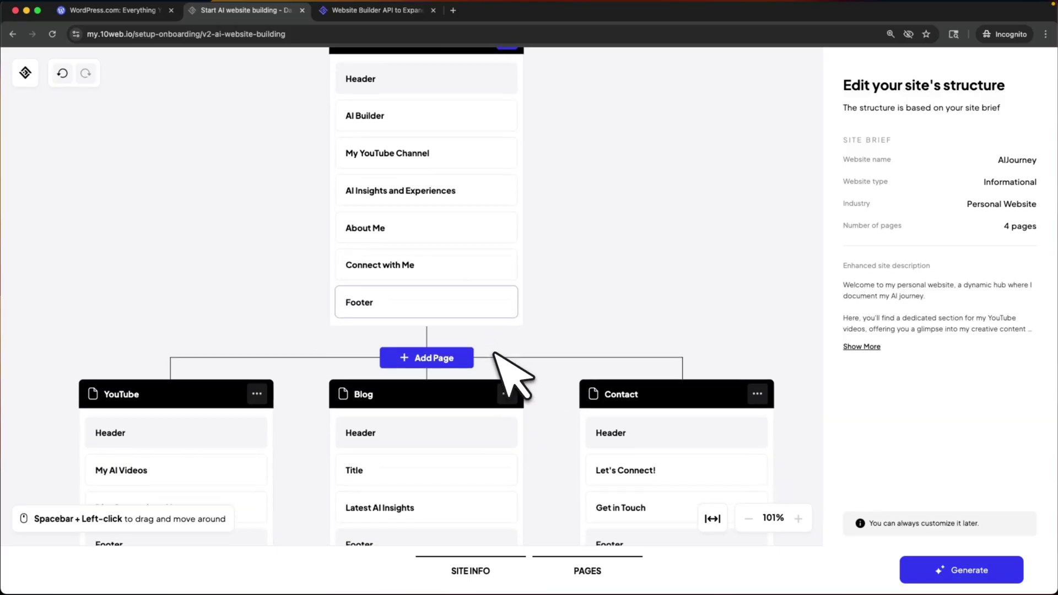
{"action": "scroll", "coordinate": [507, 371], "scroll_direction": "up", "scroll_amount": 3}
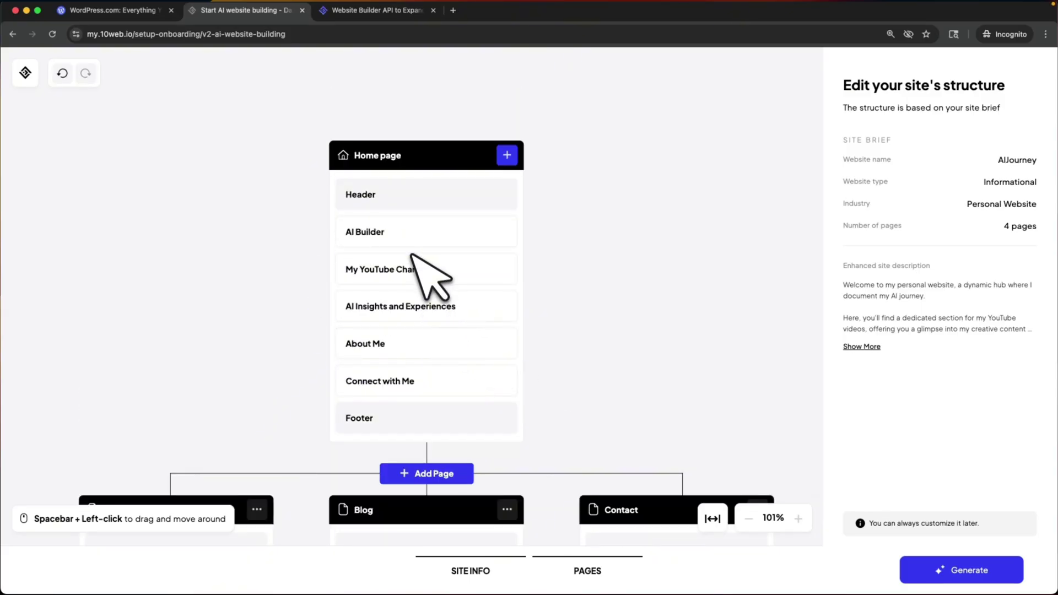
{"action": "scroll", "coordinate": [430, 359], "scroll_direction": "down", "scroll_amount": 1}
{"action": "scroll", "coordinate": [438, 376], "scroll_direction": "down", "scroll_amount": 2}
{"action": "scroll", "coordinate": [449, 378], "scroll_direction": "up", "scroll_amount": 3}
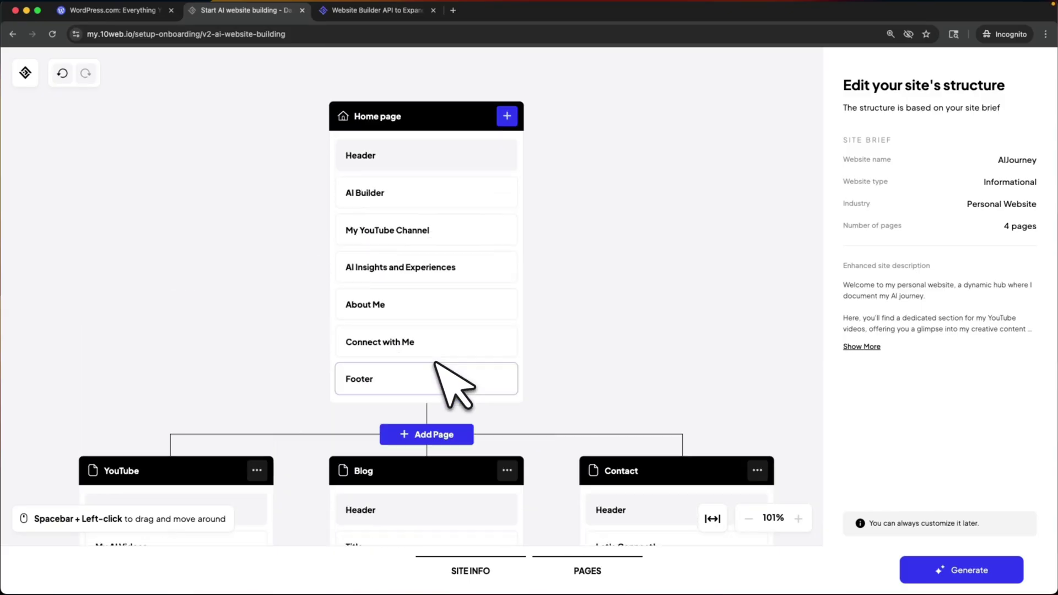
{"action": "mouse_move", "coordinate": [426, 307]}
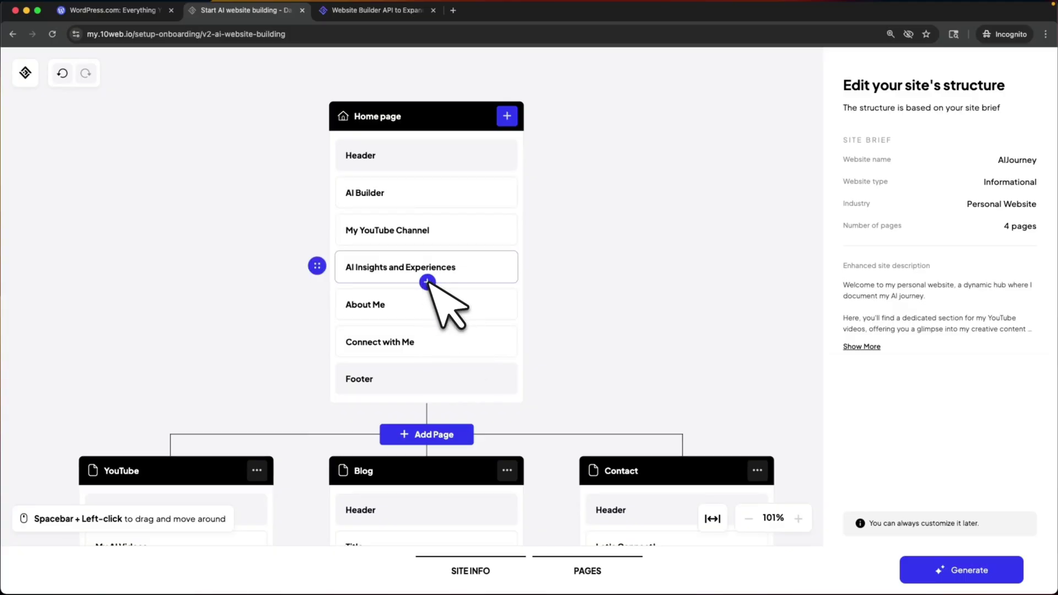
Step: Add a Gallery section below AI Insights and review its section prompt
{"action": "left_click", "coordinate": [427, 282]}
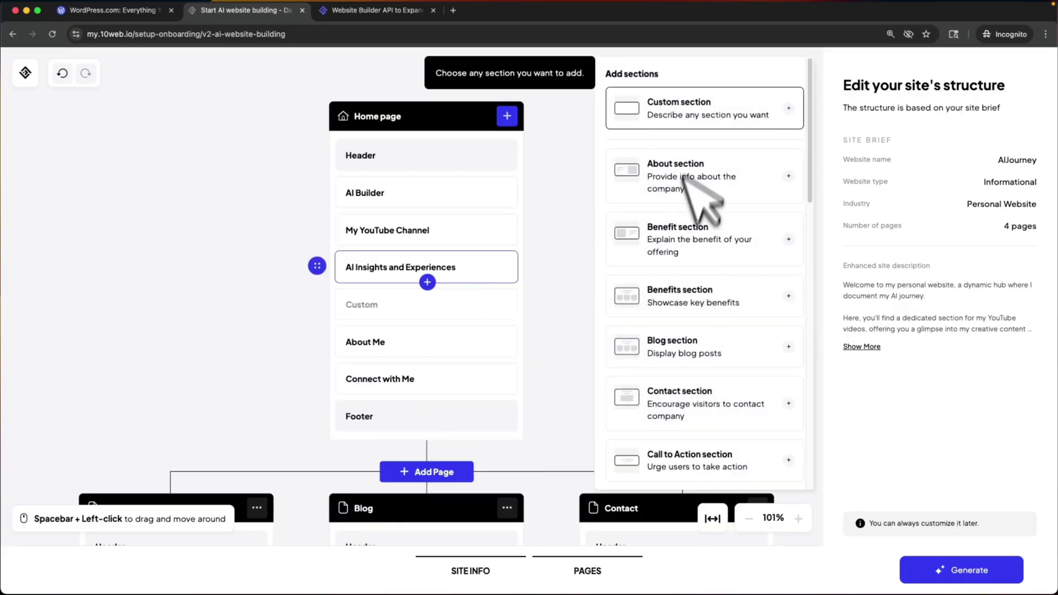
{"action": "scroll", "coordinate": [708, 314], "scroll_direction": "down", "scroll_amount": 2}
{"action": "scroll", "coordinate": [727, 331], "scroll_direction": "down", "scroll_amount": 2}
{"action": "scroll", "coordinate": [728, 332], "scroll_direction": "down", "scroll_amount": 2}
{"action": "scroll", "coordinate": [727, 331], "scroll_direction": "down", "scroll_amount": 1}
{"action": "scroll", "coordinate": [727, 331], "scroll_direction": "down", "scroll_amount": 1}
{"action": "scroll", "coordinate": [709, 326], "scroll_direction": "down", "scroll_amount": 2}
{"action": "scroll", "coordinate": [708, 324], "scroll_direction": "down", "scroll_amount": 1}
{"action": "scroll", "coordinate": [709, 324], "scroll_direction": "down", "scroll_amount": 3}
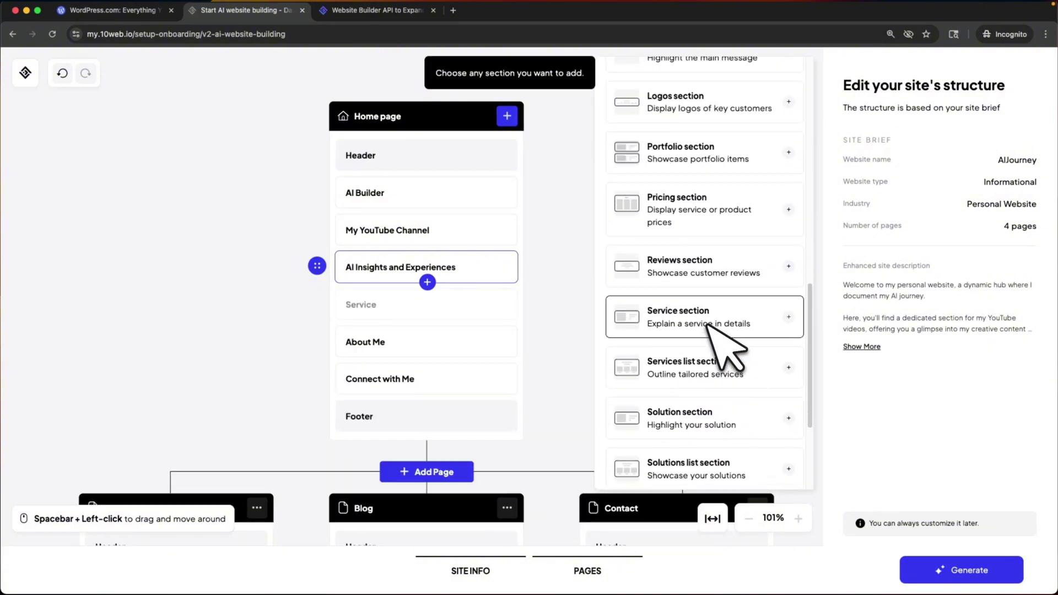
{"action": "scroll", "coordinate": [709, 325], "scroll_direction": "up", "scroll_amount": 3}
{"action": "scroll", "coordinate": [709, 327], "scroll_direction": "up", "scroll_amount": 1}
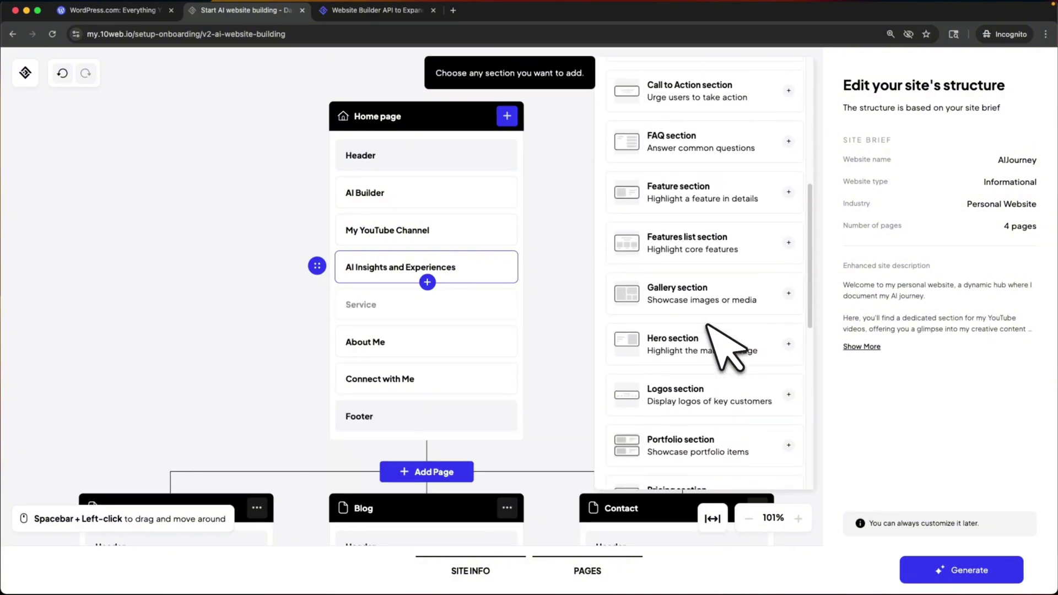
{"action": "left_click", "coordinate": [701, 299]}
{"action": "left_click", "coordinate": [418, 308]}
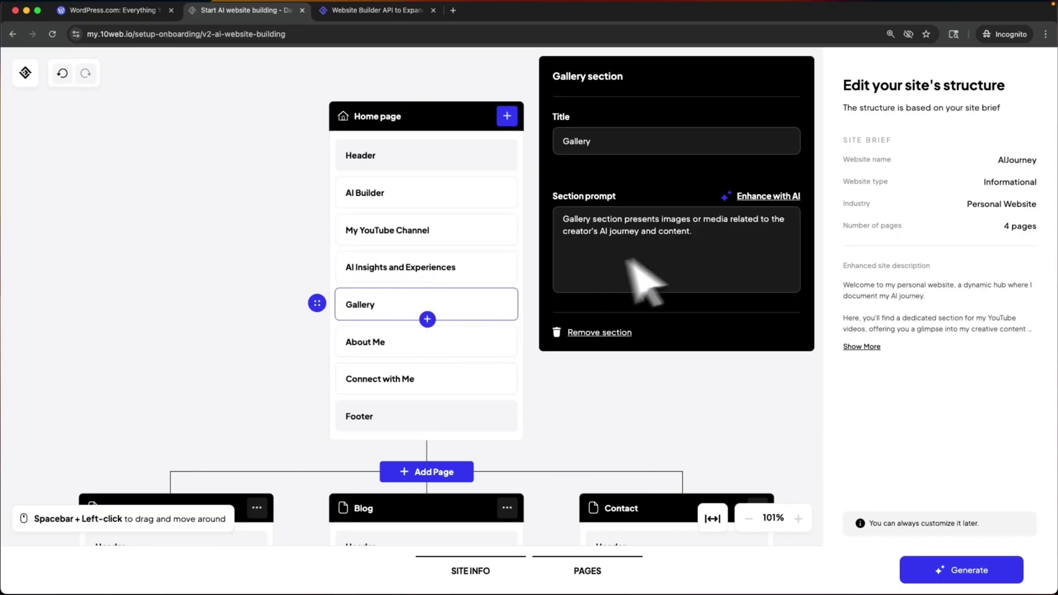
{"action": "left_click", "coordinate": [688, 245]}
{"action": "mouse_move", "coordinate": [585, 223]}
{"action": "left_mouse_down"}
{"action": "mouse_move", "coordinate": [722, 231]}
{"action": "mouse_move", "coordinate": [567, 222]}
{"action": "left_mouse_up"}
{"action": "left_click", "coordinate": [719, 236]}
{"action": "left_click", "coordinate": [728, 247]}
Step: Rewrite the AI Insights and Experiences blog section prompt with AI
{"action": "left_click", "coordinate": [456, 266]}
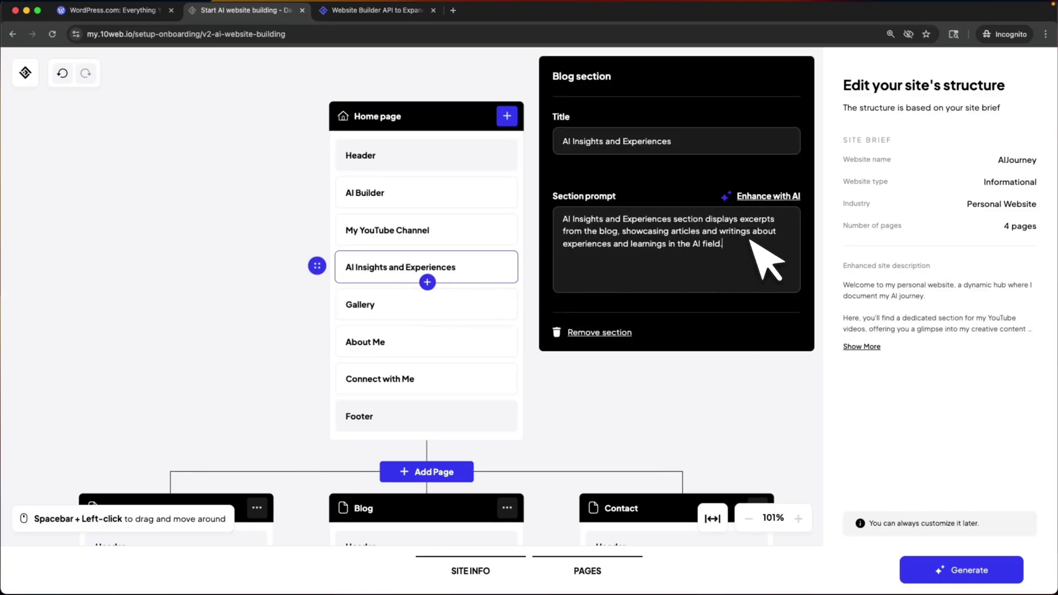
{"action": "left_click", "coordinate": [785, 199]}
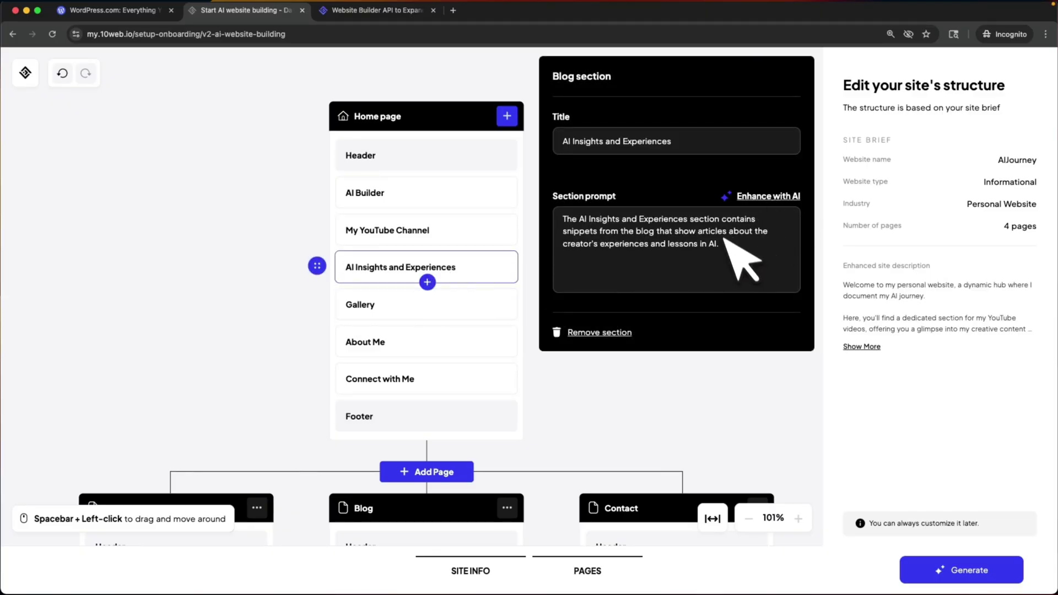
{"action": "left_click_drag", "start_coordinate": [707, 242], "coordinate": [562, 218]}
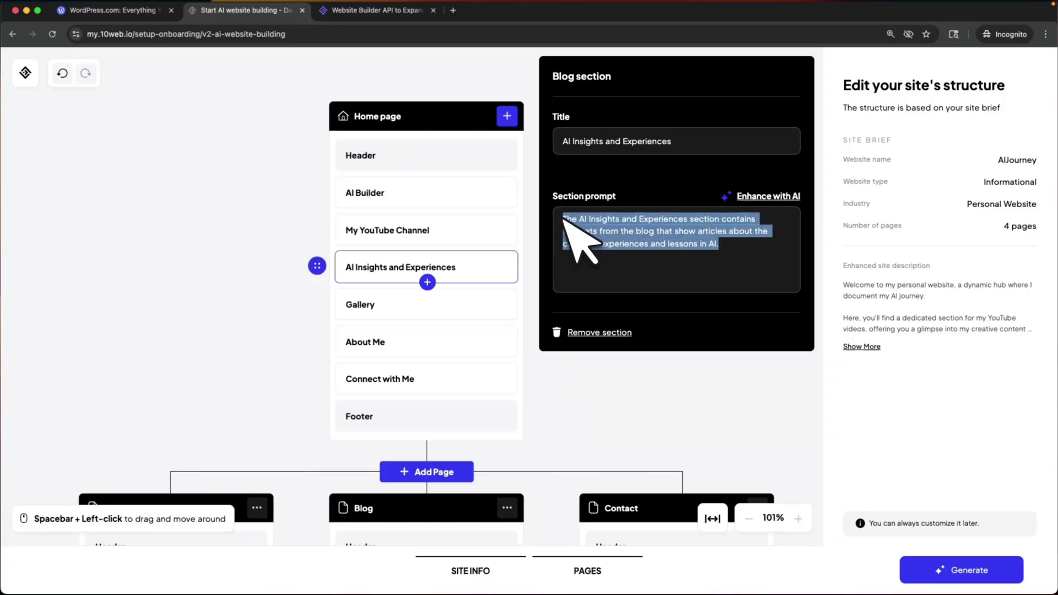
Step: Review the Gallery and My AI Videos section details, then close the details panel
{"action": "left_click", "coordinate": [509, 304]}
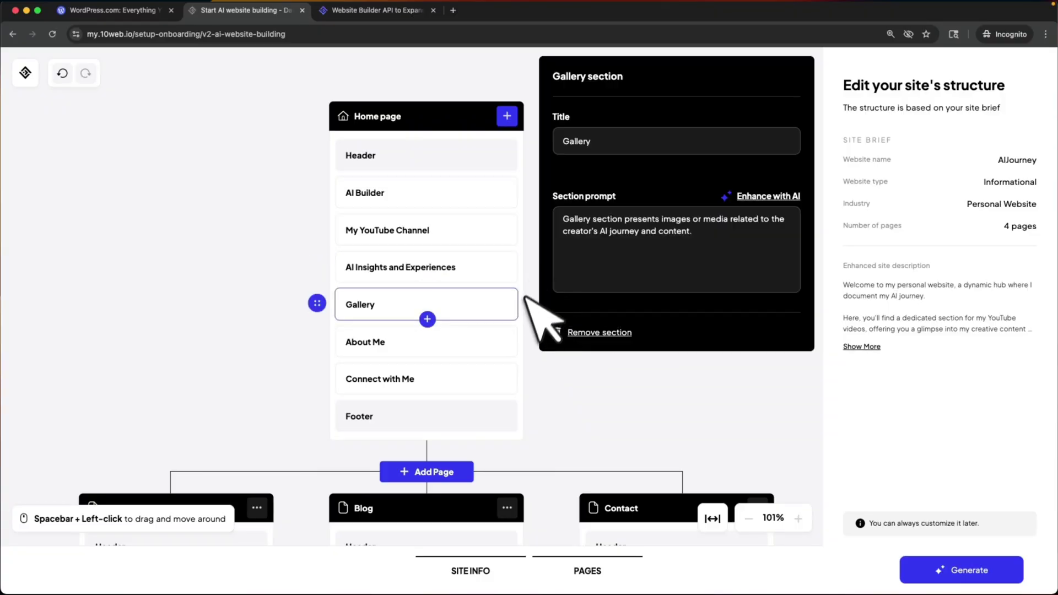
{"action": "scroll", "coordinate": [543, 306], "scroll_direction": "down", "scroll_amount": 3}
{"action": "scroll", "coordinate": [562, 314], "scroll_direction": "down", "scroll_amount": 2}
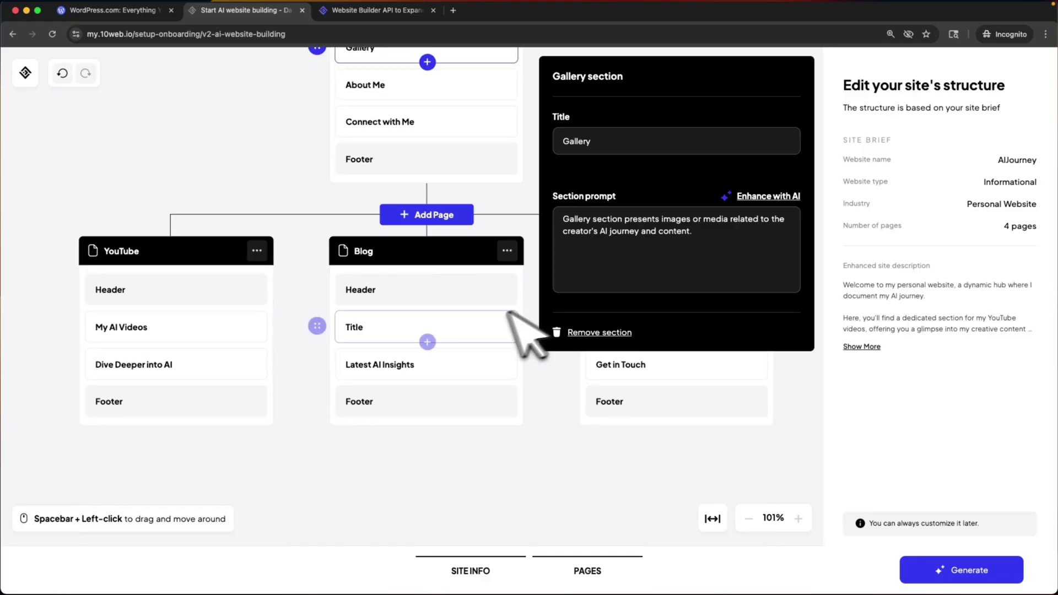
{"action": "left_click", "coordinate": [230, 350]}
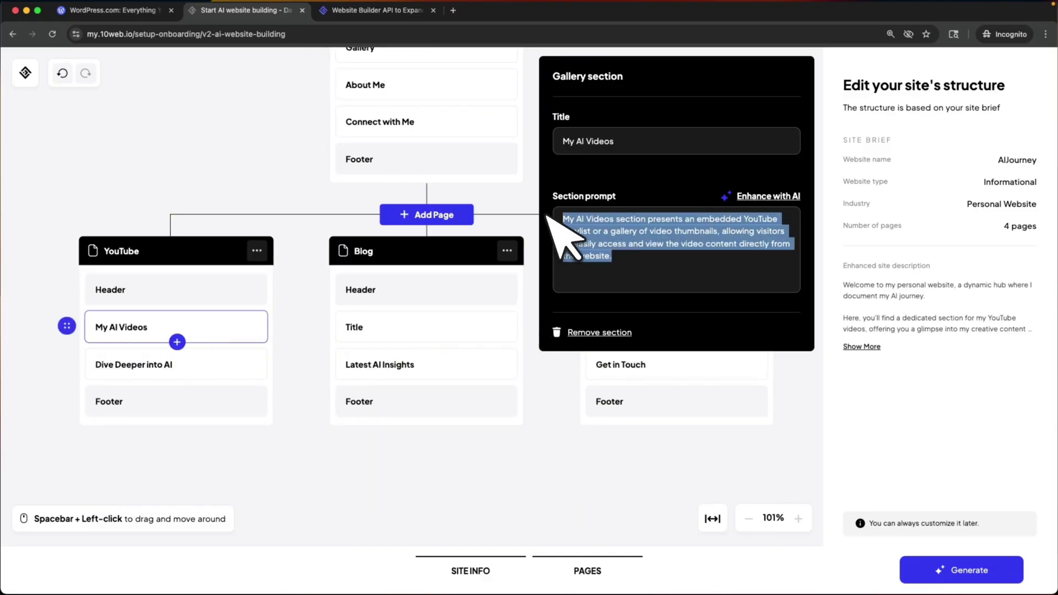
{"action": "left_click", "coordinate": [565, 385]}
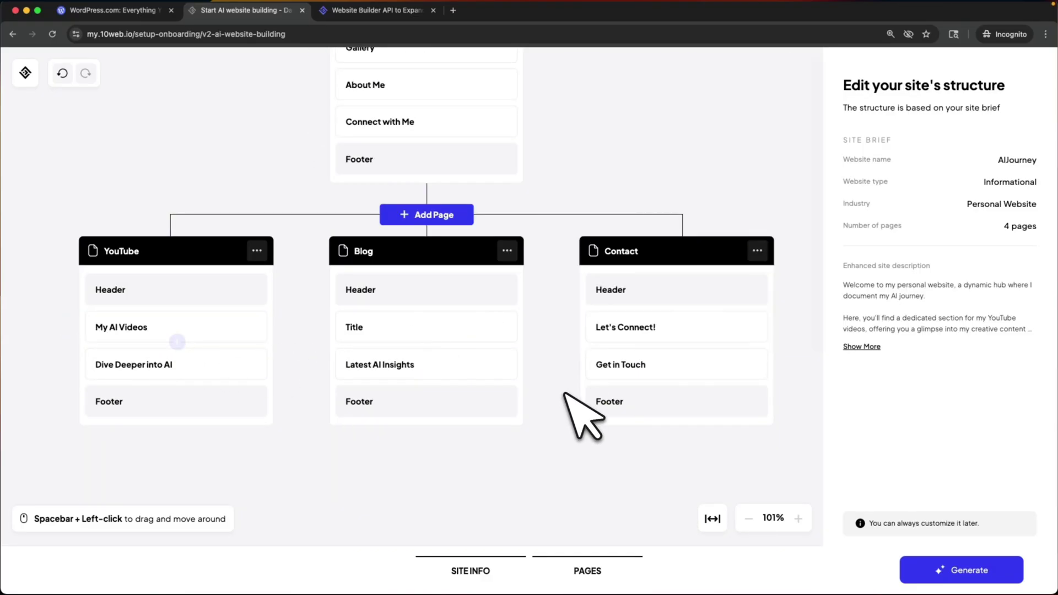
{"action": "scroll", "coordinate": [562, 330], "scroll_direction": "up", "scroll_amount": 5}
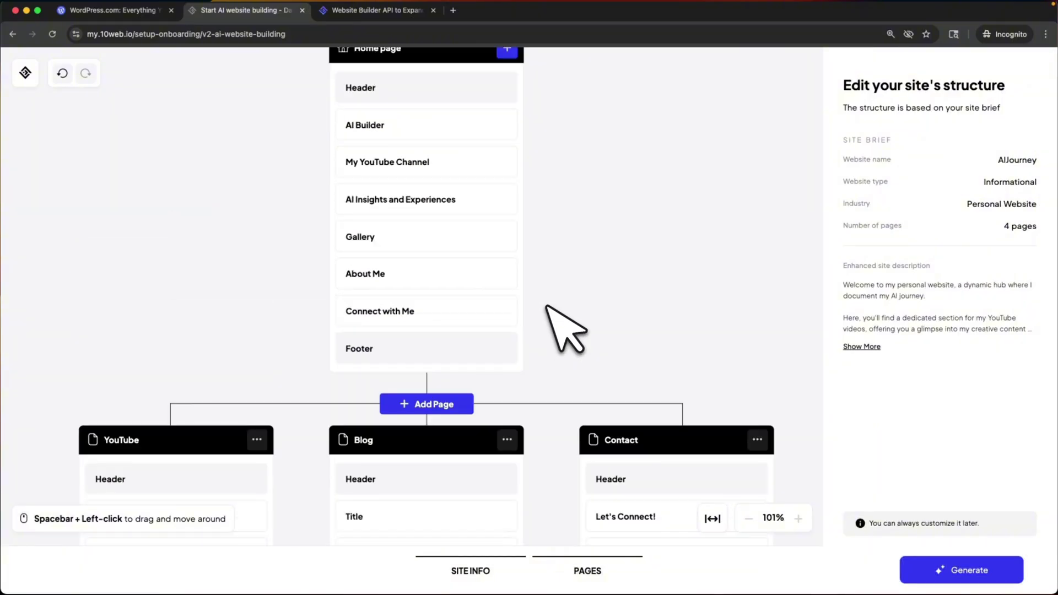
{"action": "scroll", "coordinate": [566, 330], "scroll_direction": "down", "scroll_amount": 3}
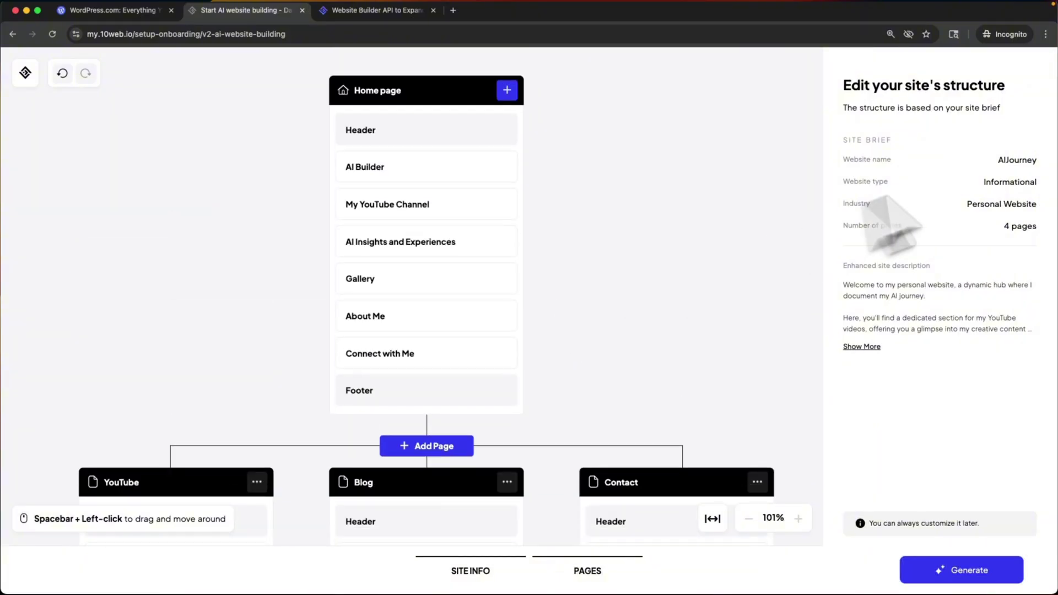
Step: Rename the website to 'AI Builder', check the full description, and generate the site
{"action": "double_click", "coordinate": [1021, 159]}
{"action": "type", "text": "AI Bui"}
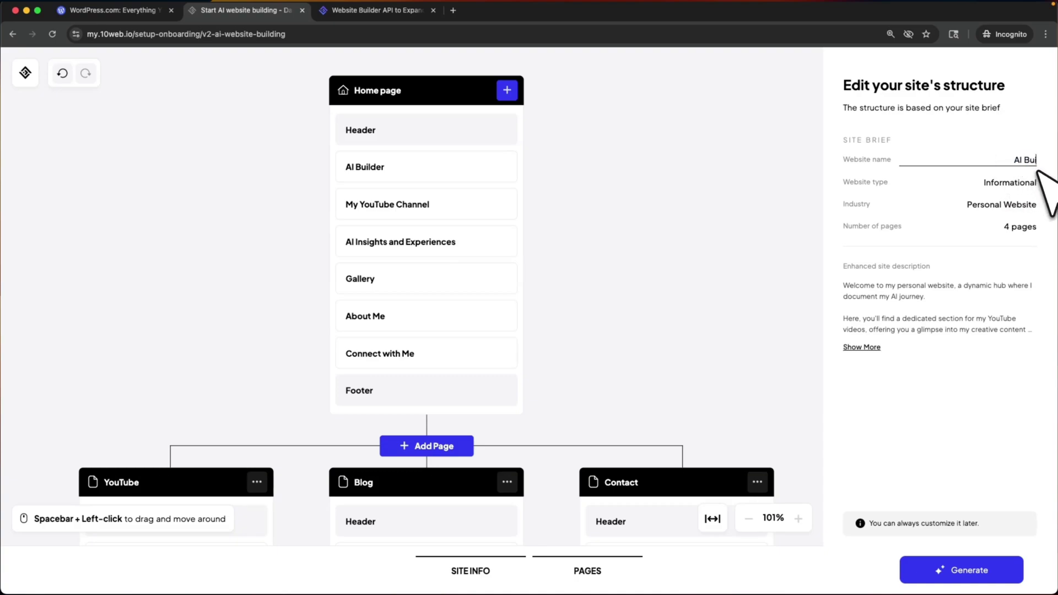
{"action": "left_click", "coordinate": [861, 348]}
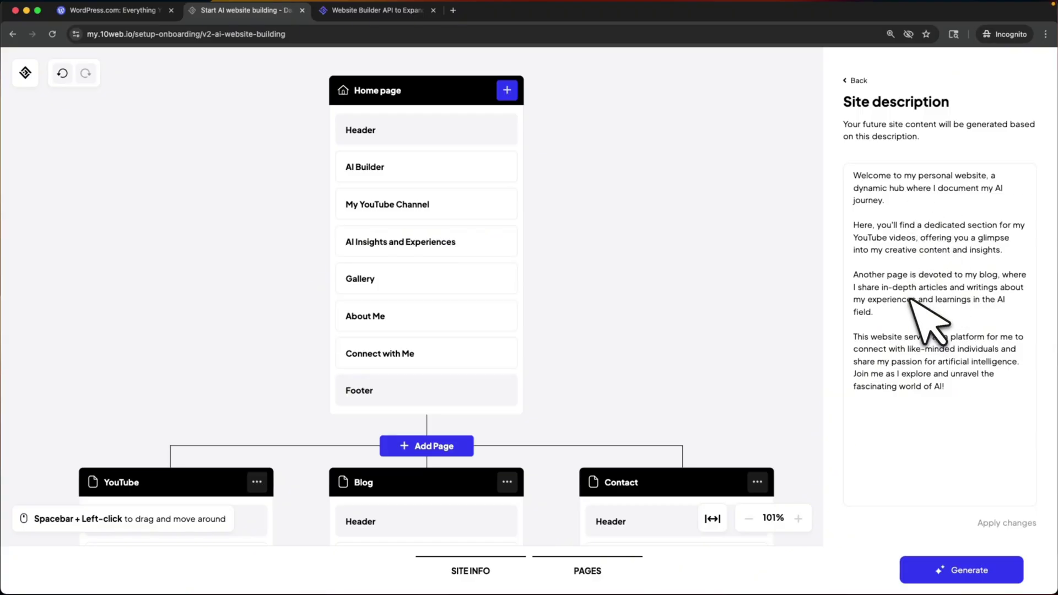
{"action": "left_click", "coordinate": [869, 183]}
{"action": "left_click", "coordinate": [856, 80]}
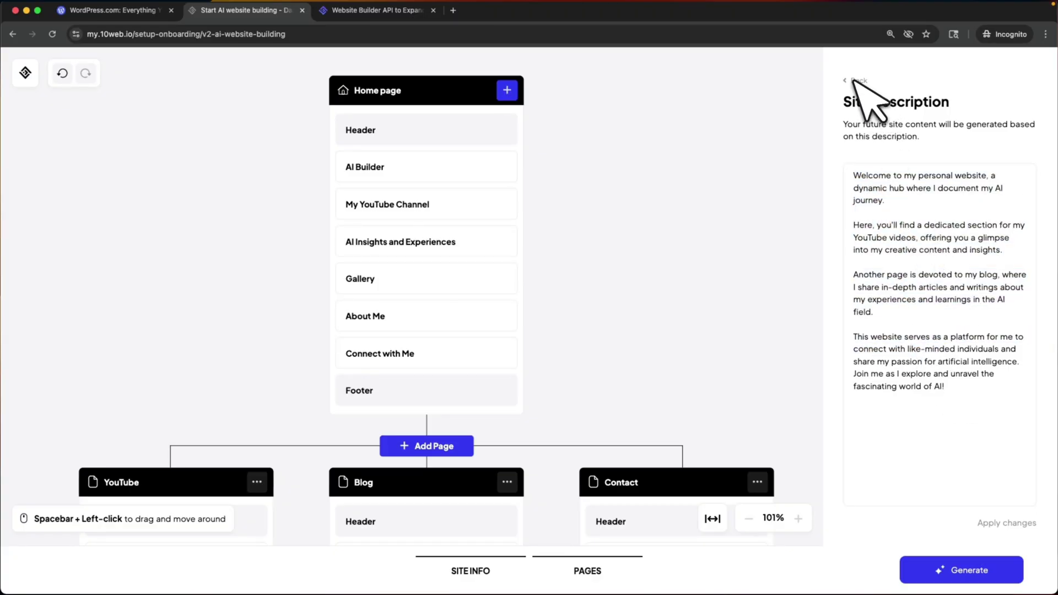
{"action": "left_click", "coordinate": [988, 558]}
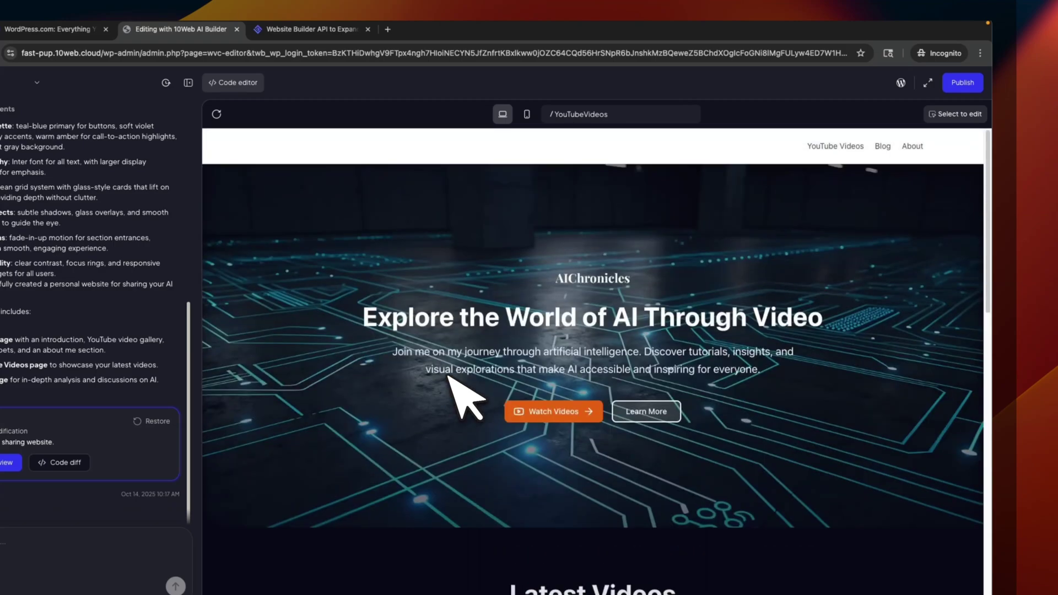
{"action": "scroll", "coordinate": [573, 357], "scroll_direction": "down", "scroll_amount": 2}
{"action": "scroll", "coordinate": [587, 376], "scroll_direction": "up", "scroll_amount": 2}
Step: Preview the generated YouTube Videos, Blog and About pages, finishing on About
{"action": "left_click", "coordinate": [860, 142]}
{"action": "scroll", "coordinate": [744, 273], "scroll_direction": "down", "scroll_amount": 5}
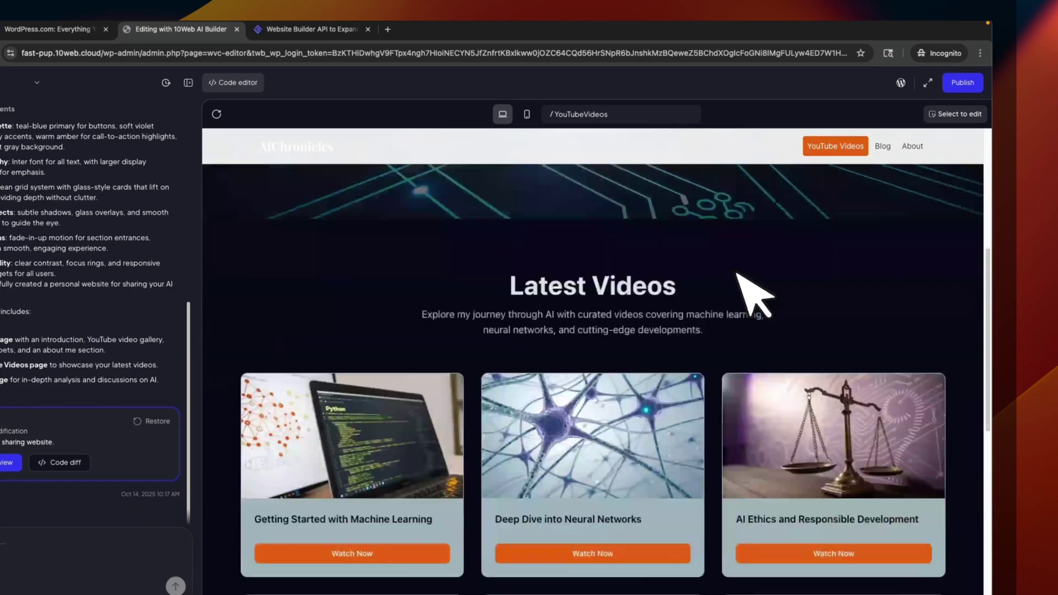
{"action": "left_click", "coordinate": [883, 146]}
{"action": "scroll", "coordinate": [685, 296], "scroll_direction": "down", "scroll_amount": 3}
{"action": "scroll", "coordinate": [686, 295], "scroll_direction": "down", "scroll_amount": 2}
{"action": "scroll", "coordinate": [685, 296], "scroll_direction": "down", "scroll_amount": 2}
{"action": "scroll", "coordinate": [674, 281], "scroll_direction": "down", "scroll_amount": 1}
{"action": "scroll", "coordinate": [686, 295], "scroll_direction": "up", "scroll_amount": 8}
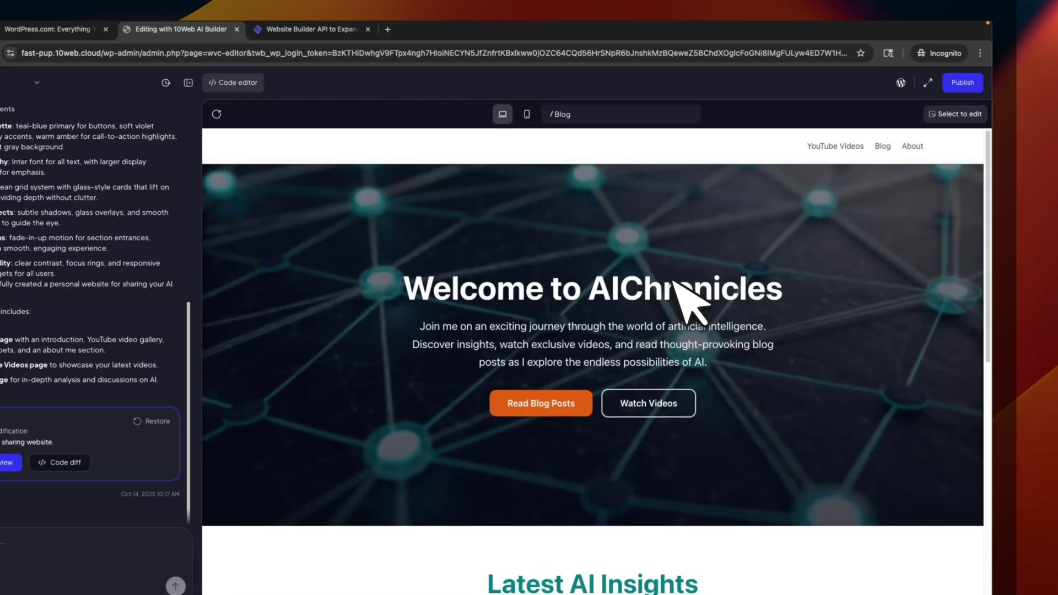
{"action": "left_click", "coordinate": [913, 146]}
{"action": "scroll", "coordinate": [607, 331], "scroll_direction": "down", "scroll_amount": 5}
{"action": "scroll", "coordinate": [611, 335], "scroll_direction": "down", "scroll_amount": 1}
{"action": "scroll", "coordinate": [616, 347], "scroll_direction": "up", "scroll_amount": 5}
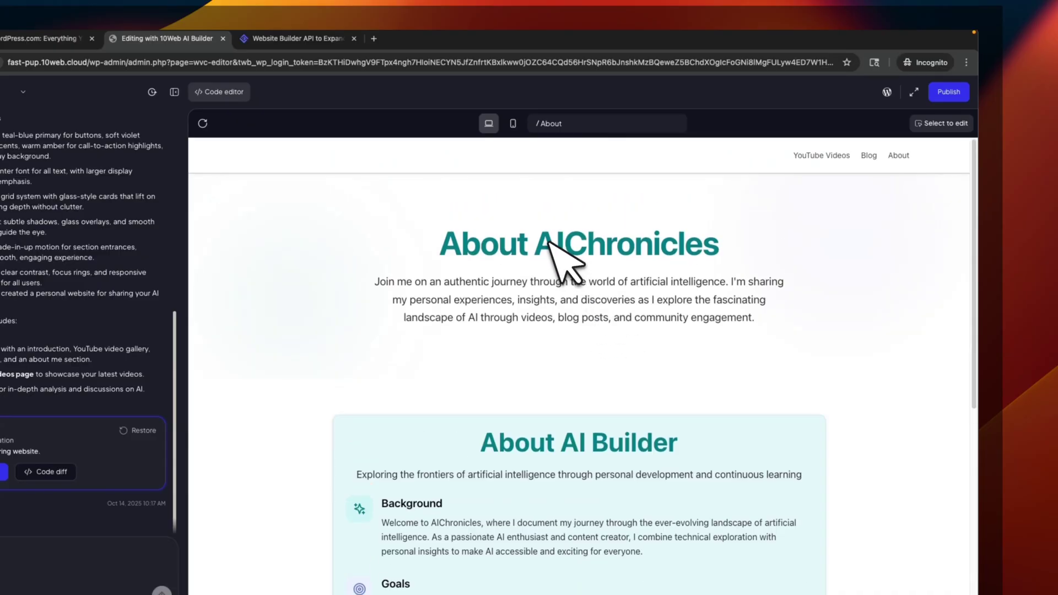
{"action": "left_click_drag", "start_coordinate": [728, 244], "coordinate": [569, 248]}
{"action": "left_click", "coordinate": [571, 242]}
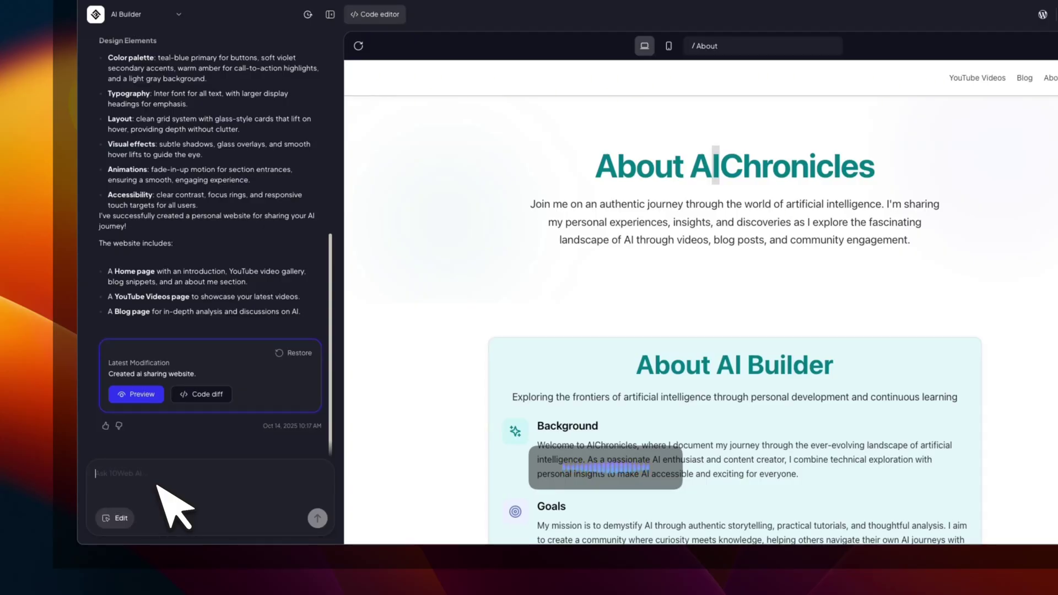
{"action": "type", "text": "Can you replace AI Chronicles with AI builder throughout the website?"}
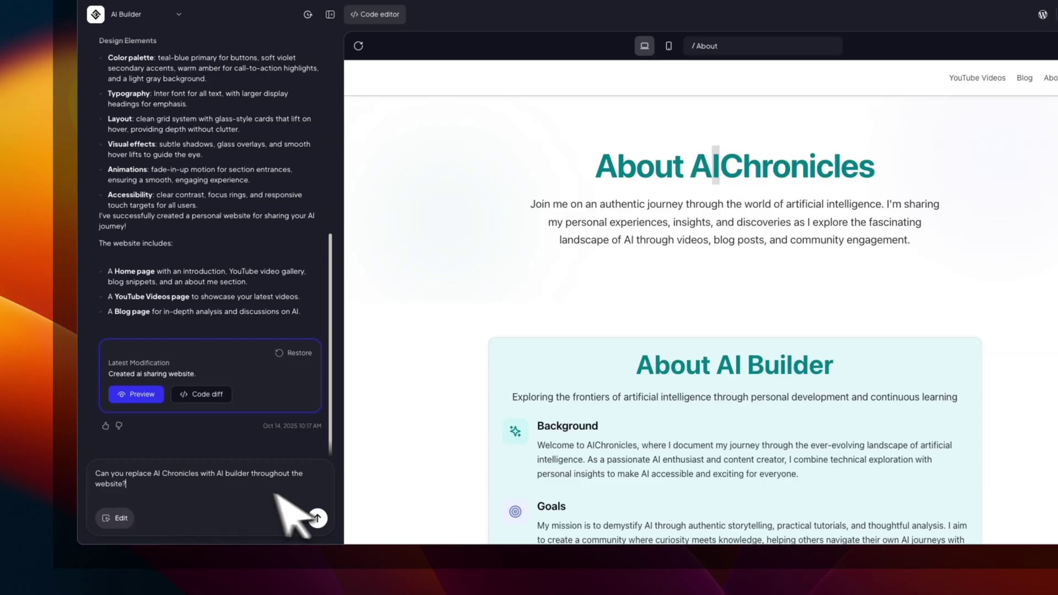
Step: Ask the AI to replace 'AI Chronicles' with 'AI builder' sitewide, then view YouTube Videos
{"action": "left_click", "coordinate": [320, 518]}
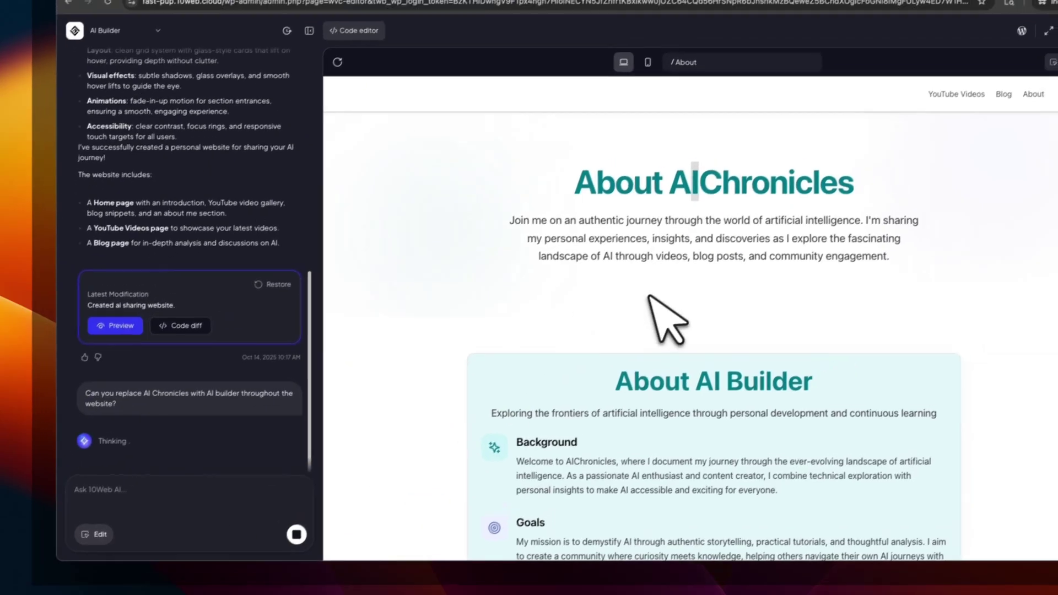
{"action": "scroll", "coordinate": [628, 397], "scroll_direction": "down", "scroll_amount": 2}
{"action": "scroll", "coordinate": [662, 389], "scroll_direction": "down", "scroll_amount": 3}
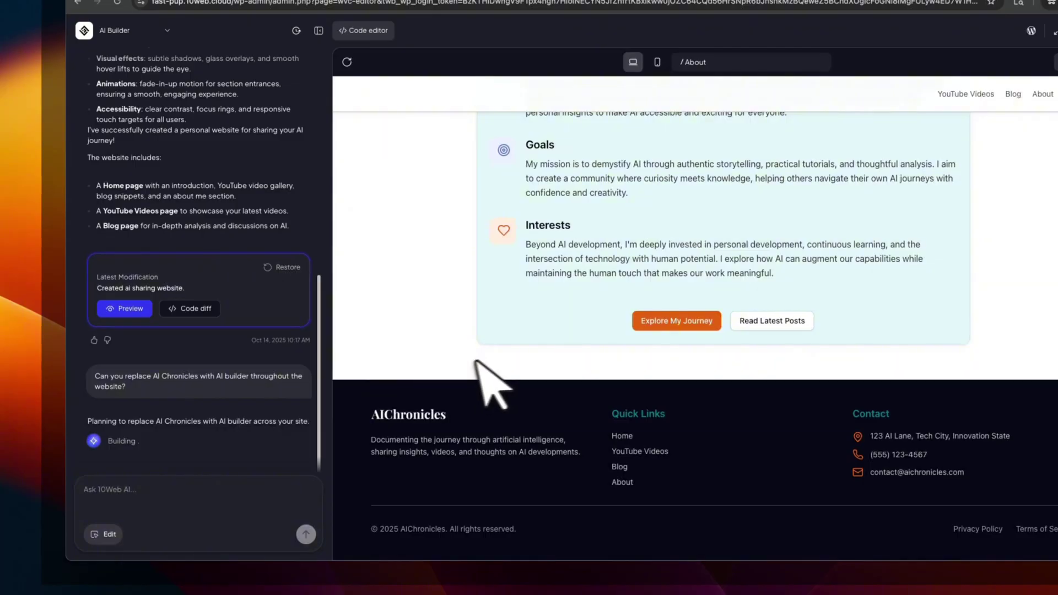
{"action": "scroll", "coordinate": [485, 377], "scroll_direction": "up", "scroll_amount": 3}
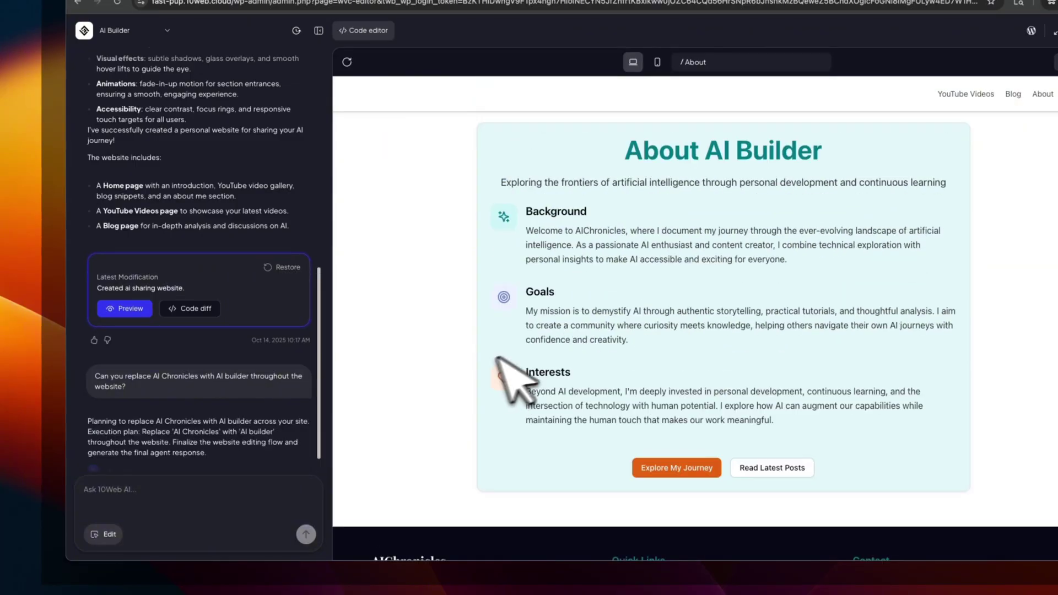
{"action": "scroll", "coordinate": [529, 364], "scroll_direction": "up", "scroll_amount": 3}
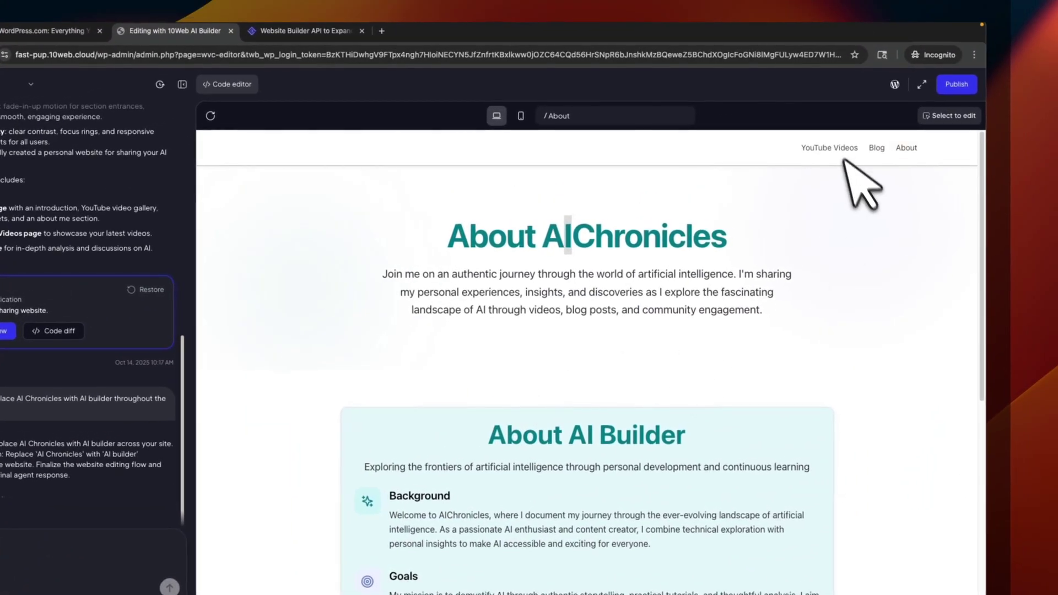
{"action": "left_click", "coordinate": [832, 148]}
{"action": "scroll", "coordinate": [532, 349], "scroll_direction": "down", "scroll_amount": 5}
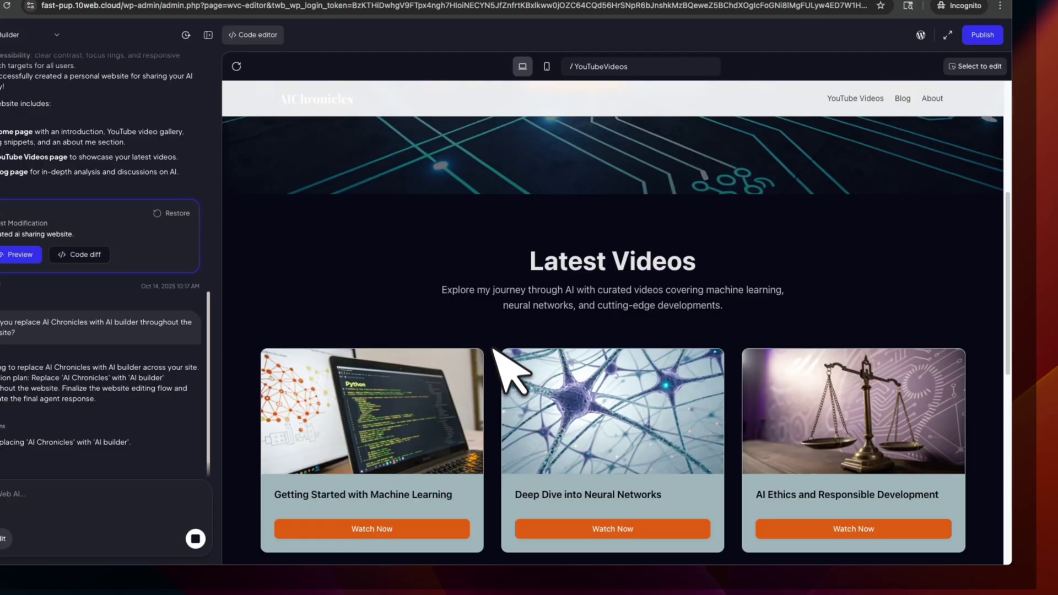
{"action": "scroll", "coordinate": [508, 371], "scroll_direction": "down", "scroll_amount": 1}
{"action": "scroll", "coordinate": [529, 371], "scroll_direction": "down", "scroll_amount": 2}
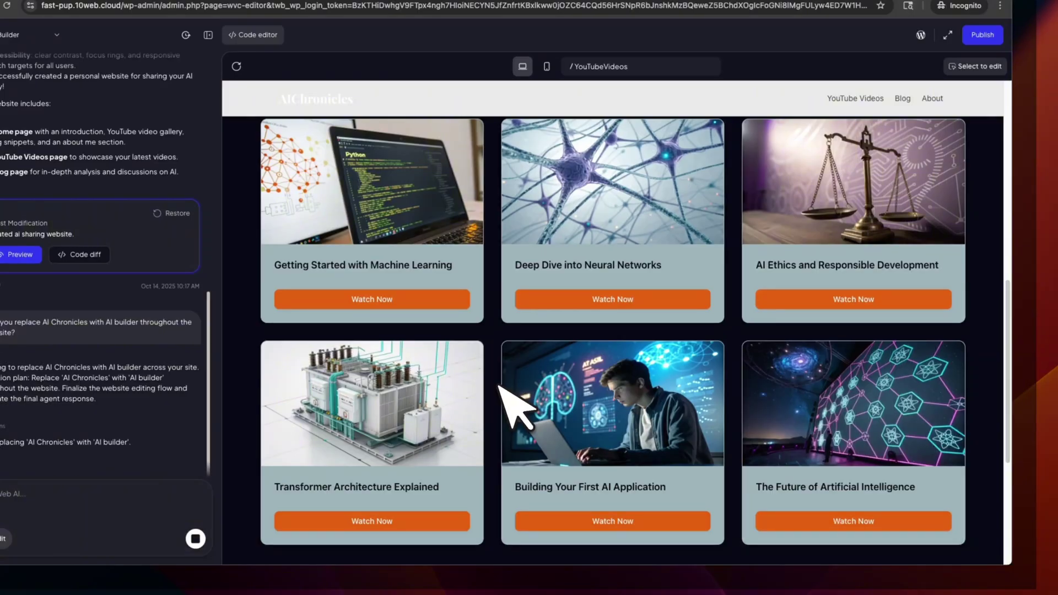
{"action": "scroll", "coordinate": [512, 438], "scroll_direction": "up", "scroll_amount": 3}
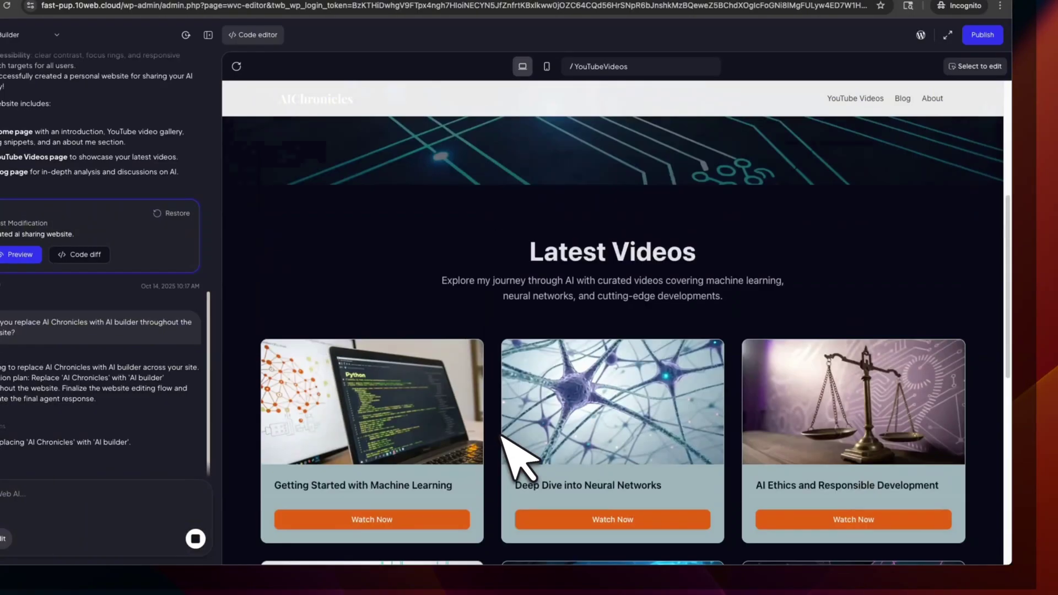
{"action": "scroll", "coordinate": [512, 398], "scroll_direction": "up", "scroll_amount": 2}
{"action": "scroll", "coordinate": [512, 451], "scroll_direction": "up", "scroll_amount": 3}
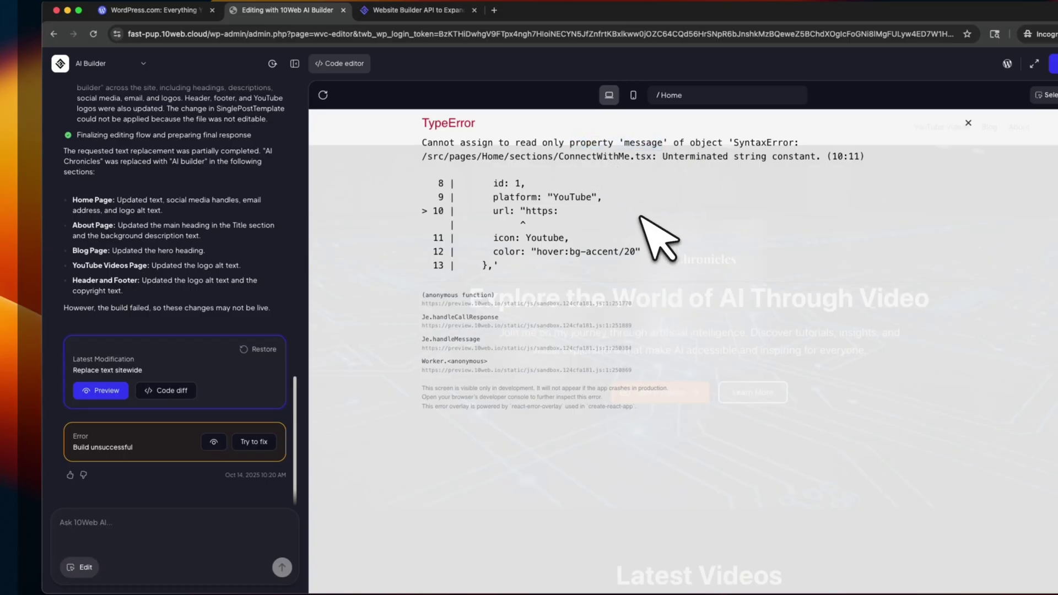
{"action": "left_click", "coordinate": [258, 441]}
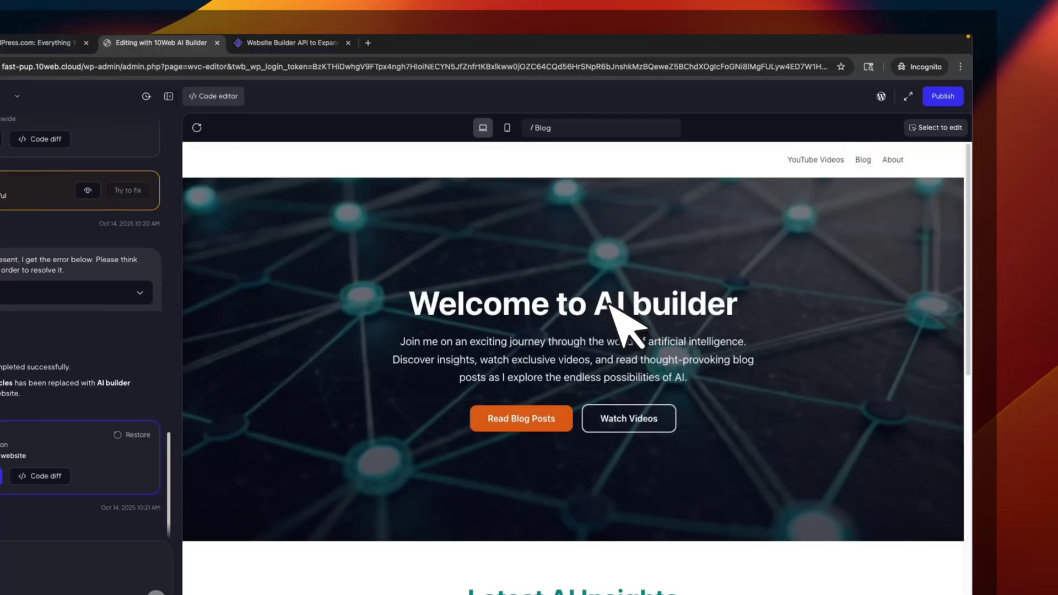
{"action": "left_click_drag", "start_coordinate": [610, 306], "coordinate": [708, 307]}
{"action": "scroll", "coordinate": [767, 314], "scroll_direction": "down", "scroll_amount": 1}
{"action": "left_click", "coordinate": [893, 161]}
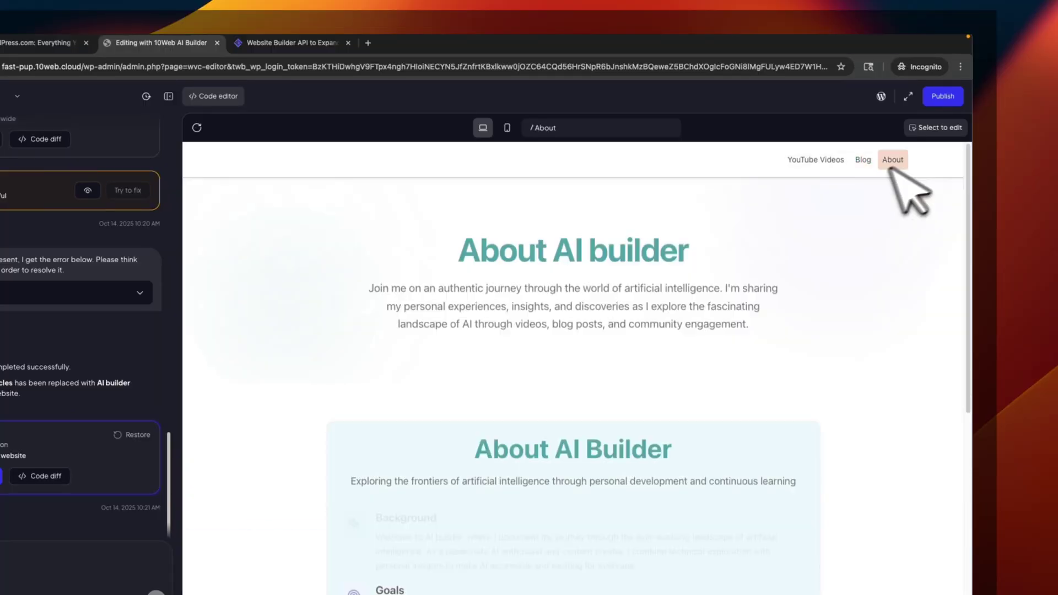
{"action": "double_click", "coordinate": [580, 249]}
{"action": "left_click", "coordinate": [709, 279]}
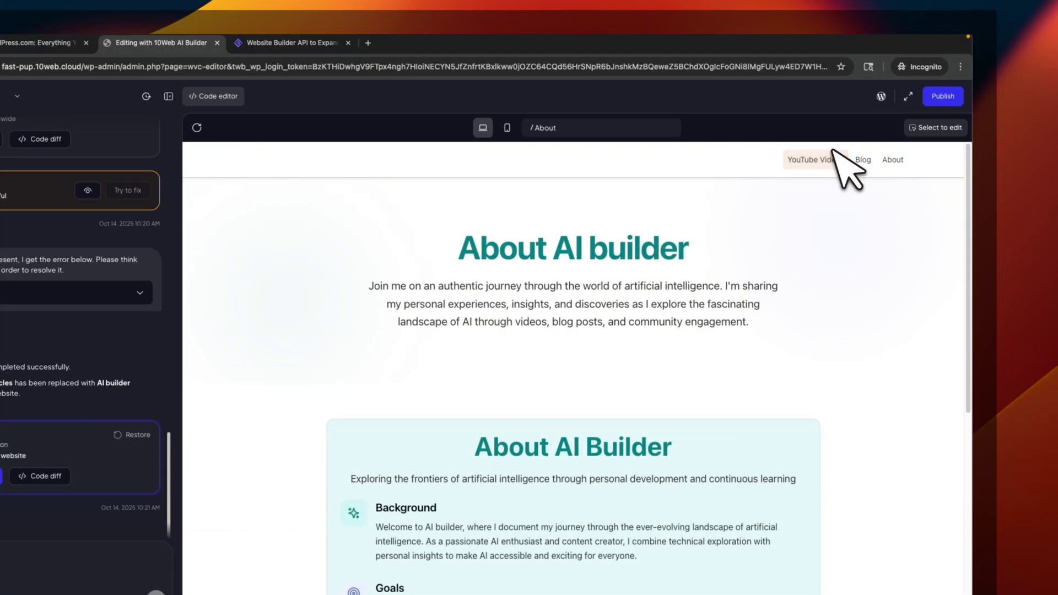
{"action": "left_click", "coordinate": [803, 163]}
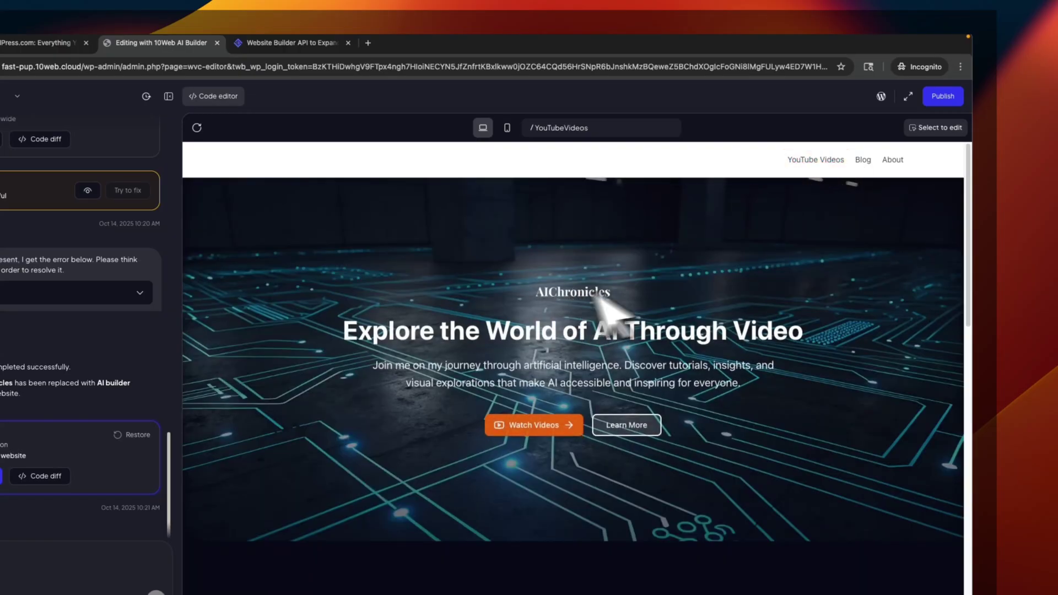
Step: Pick the AIChronicles logo and dictate a request to replace it with 'AI builder'
{"action": "left_click", "coordinate": [936, 127]}
{"action": "left_click", "coordinate": [585, 295]}
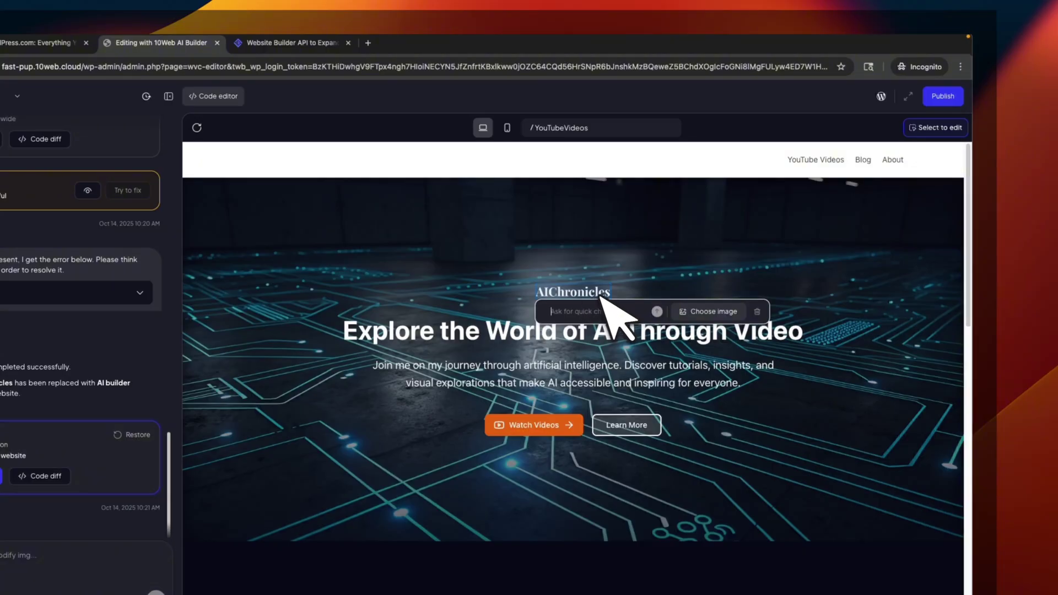
{"action": "key", "text": "fn"}
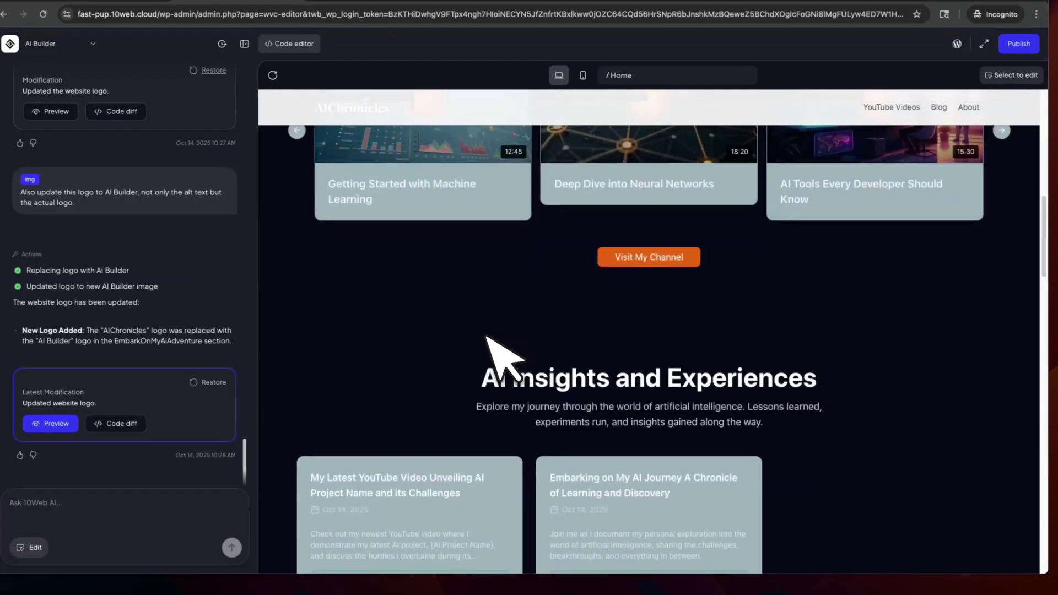
{"action": "scroll", "coordinate": [496, 351], "scroll_direction": "down", "scroll_amount": 5}
{"action": "scroll", "coordinate": [496, 351], "scroll_direction": "down", "scroll_amount": 5}
{"action": "scroll", "coordinate": [491, 343], "scroll_direction": "down", "scroll_amount": 5}
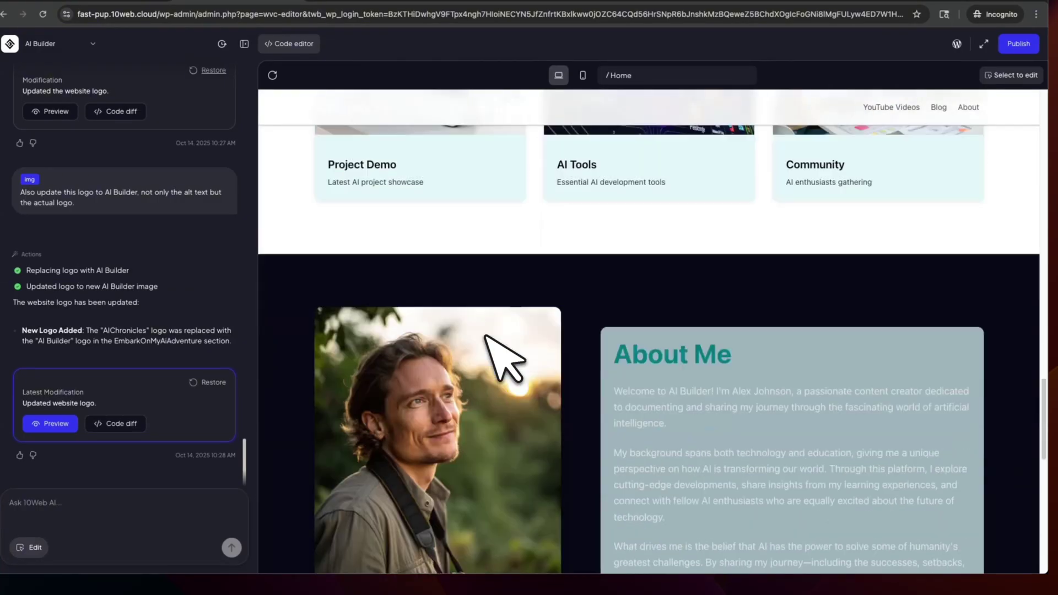
{"action": "scroll", "coordinate": [492, 347], "scroll_direction": "down", "scroll_amount": 5}
{"action": "scroll", "coordinate": [496, 352], "scroll_direction": "down", "scroll_amount": 3}
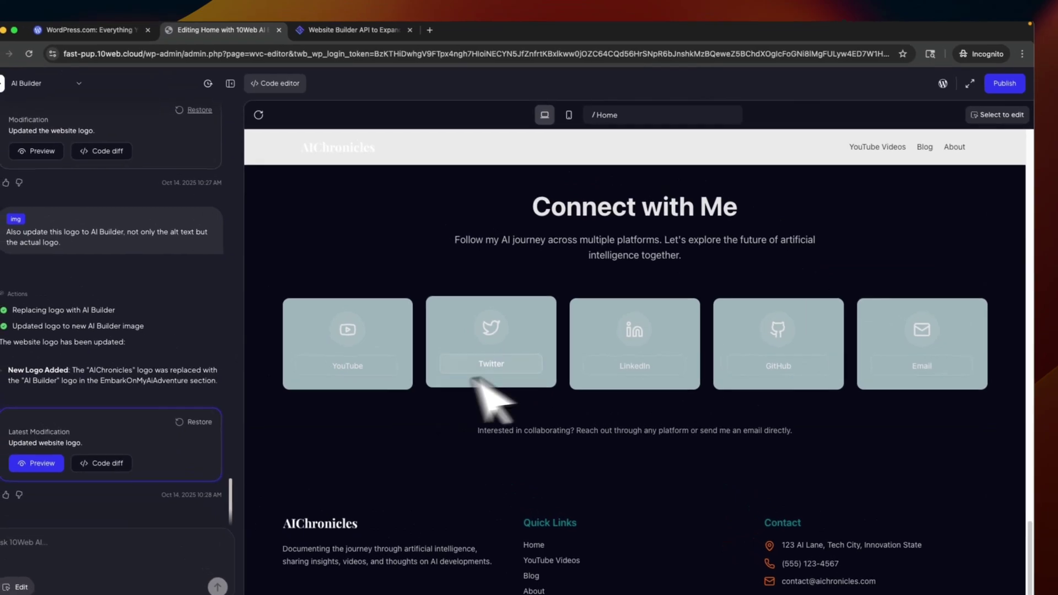
{"action": "scroll", "coordinate": [567, 390], "scroll_direction": "up", "scroll_amount": 5}
{"action": "scroll", "coordinate": [567, 390], "scroll_direction": "up", "scroll_amount": 5}
{"action": "scroll", "coordinate": [579, 364], "scroll_direction": "up", "scroll_amount": 3}
Step: Switch the Home page preview to the mobile phone layout
{"action": "left_click", "coordinate": [570, 116]}
{"action": "scroll", "coordinate": [703, 272], "scroll_direction": "down", "scroll_amount": 3}
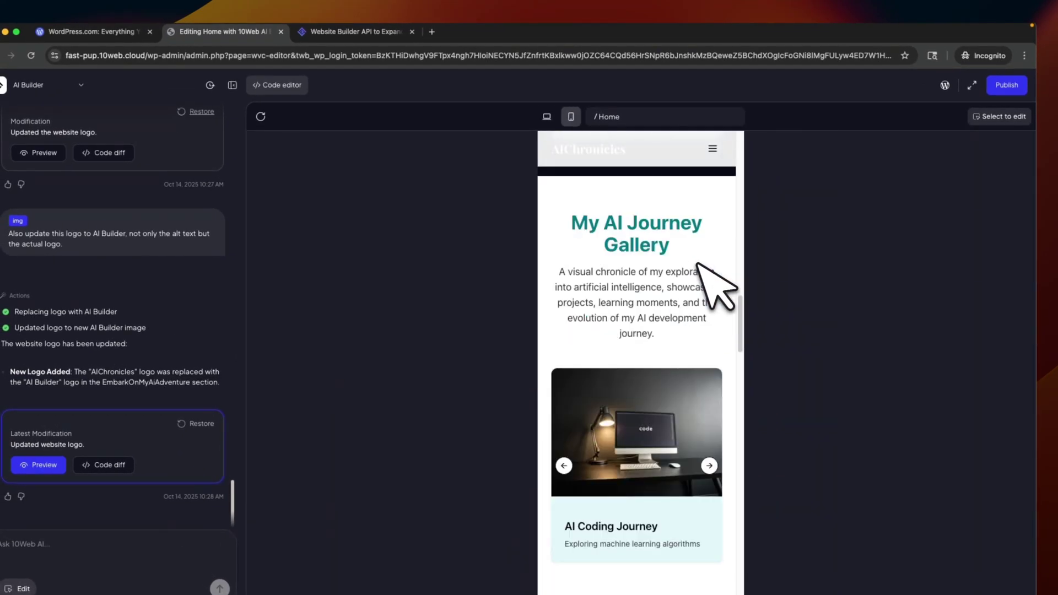
{"action": "scroll", "coordinate": [710, 281], "scroll_direction": "down", "scroll_amount": 5}
{"action": "scroll", "coordinate": [711, 281], "scroll_direction": "down", "scroll_amount": 5}
{"action": "scroll", "coordinate": [711, 281], "scroll_direction": "down", "scroll_amount": 5}
{"action": "scroll", "coordinate": [711, 281], "scroll_direction": "down", "scroll_amount": 5}
{"action": "scroll", "coordinate": [698, 265], "scroll_direction": "up", "scroll_amount": 5}
{"action": "scroll", "coordinate": [698, 265], "scroll_direction": "up", "scroll_amount": 5}
{"action": "scroll", "coordinate": [699, 265], "scroll_direction": "up", "scroll_amount": 5}
{"action": "scroll", "coordinate": [698, 265], "scroll_direction": "up", "scroll_amount": 5}
{"action": "scroll", "coordinate": [699, 267], "scroll_direction": "up", "scroll_amount": 5}
{"action": "scroll", "coordinate": [698, 266], "scroll_direction": "up", "scroll_amount": 5}
{"action": "scroll", "coordinate": [698, 267], "scroll_direction": "up", "scroll_amount": 5}
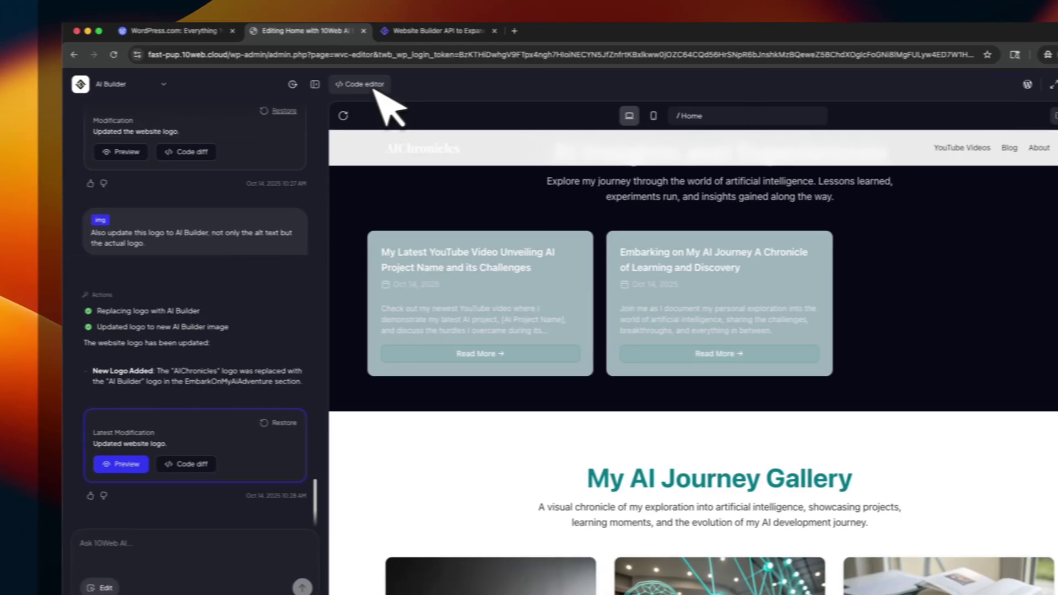
Step: Inspect the source files and the EmbarkOnMyAiAdventure.tsx diff, then return to the Home preview
{"action": "left_click", "coordinate": [277, 84]}
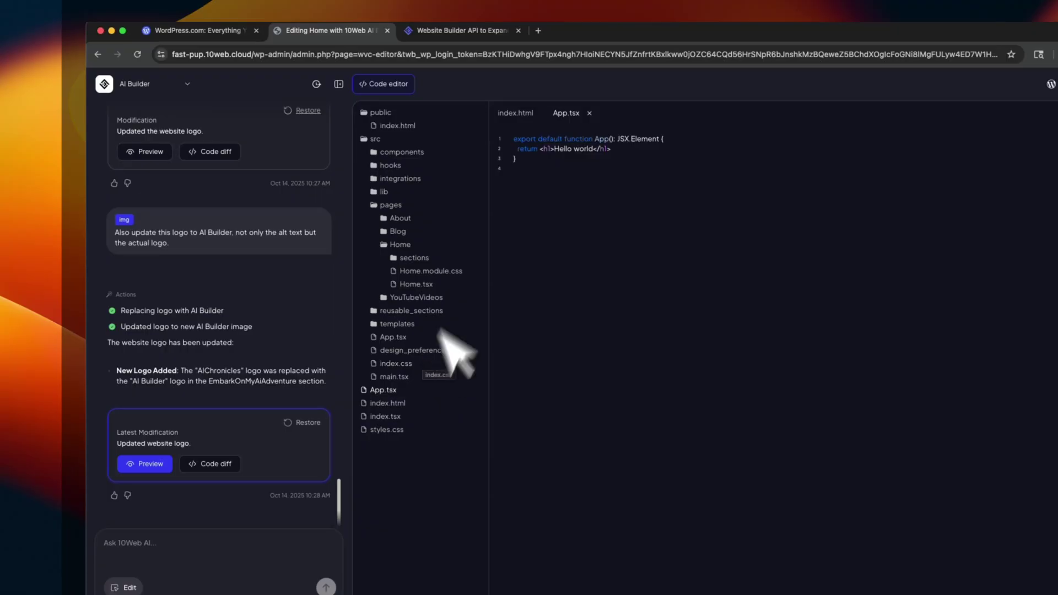
{"action": "left_click", "coordinate": [388, 86]}
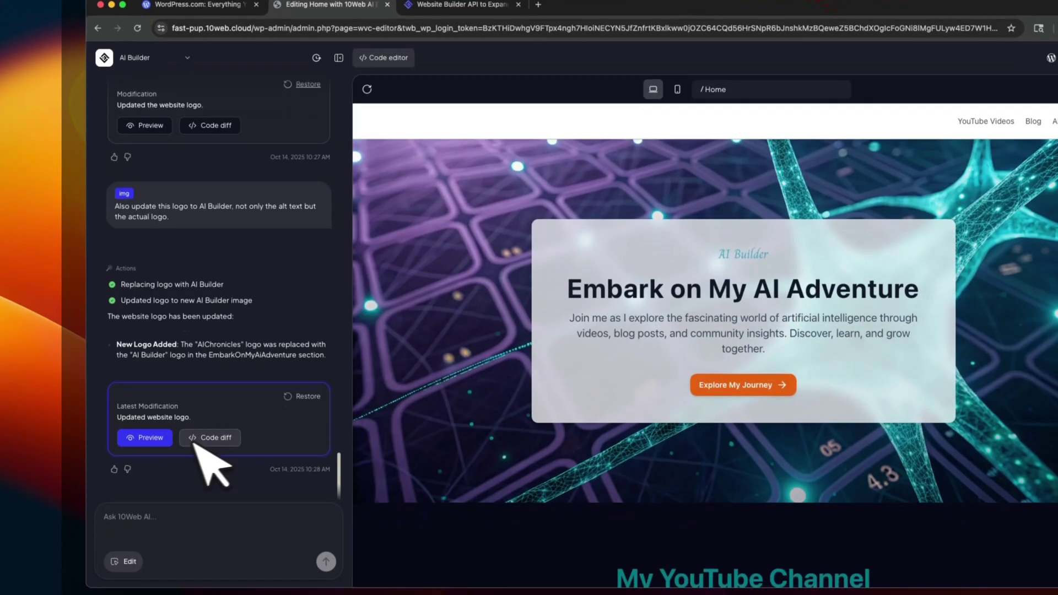
{"action": "left_click", "coordinate": [211, 433]}
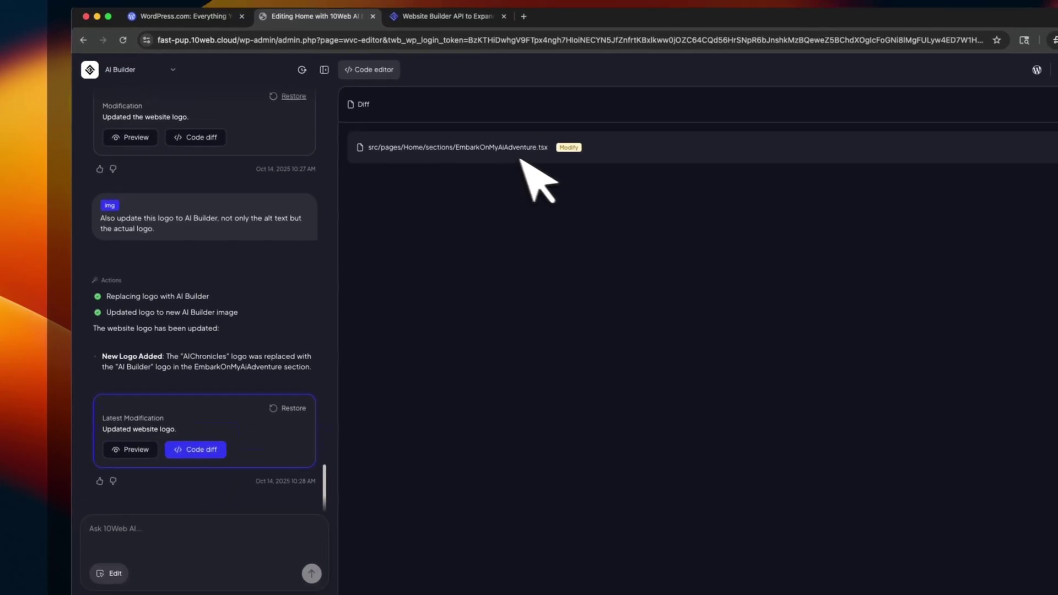
{"action": "left_click", "coordinate": [130, 450]}
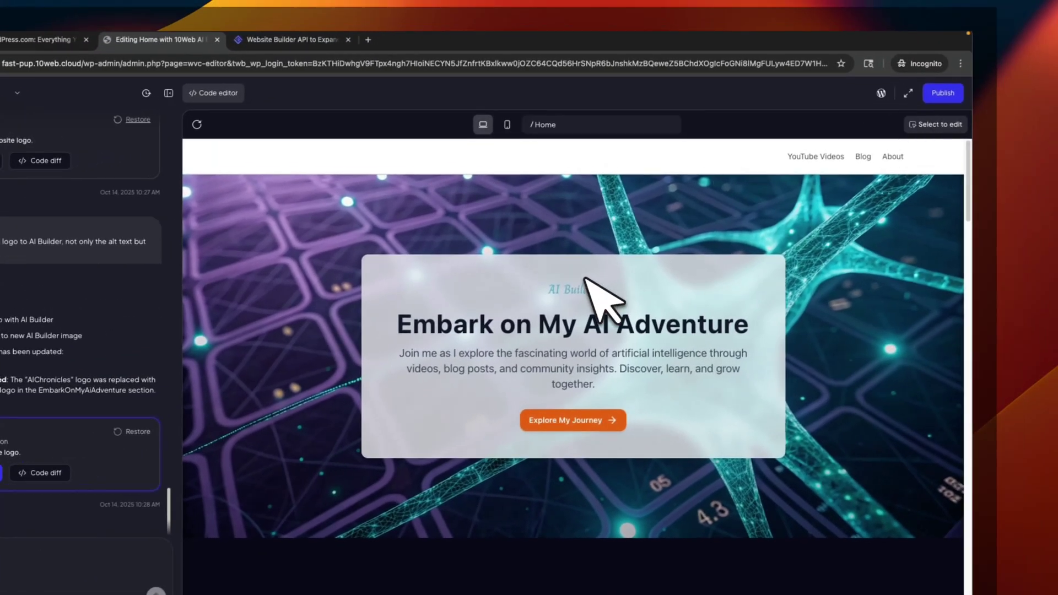
{"action": "scroll", "coordinate": [612, 272], "scroll_direction": "down", "scroll_amount": 2}
{"action": "scroll", "coordinate": [728, 285], "scroll_direction": "down", "scroll_amount": 3}
{"action": "scroll", "coordinate": [777, 296], "scroll_direction": "down", "scroll_amount": 2}
{"action": "scroll", "coordinate": [793, 319], "scroll_direction": "down", "scroll_amount": 2}
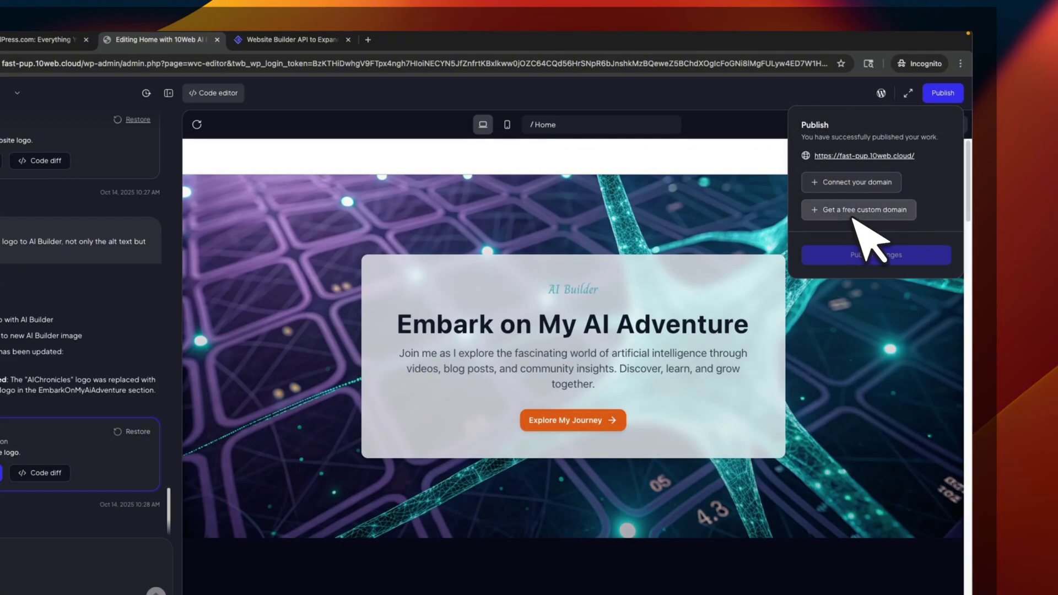
Step: Open the published site in a new tab and go to its WordPress admin dashboard
{"action": "left_click", "coordinate": [901, 156]}
{"action": "mouse_move", "coordinate": [134, 102]}
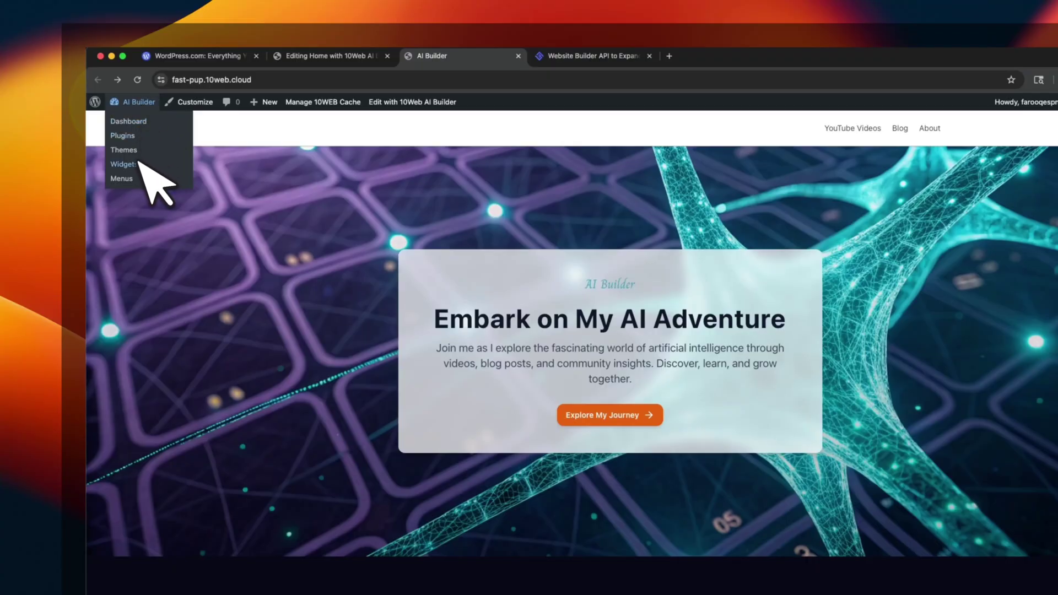
{"action": "left_click", "coordinate": [132, 121]}
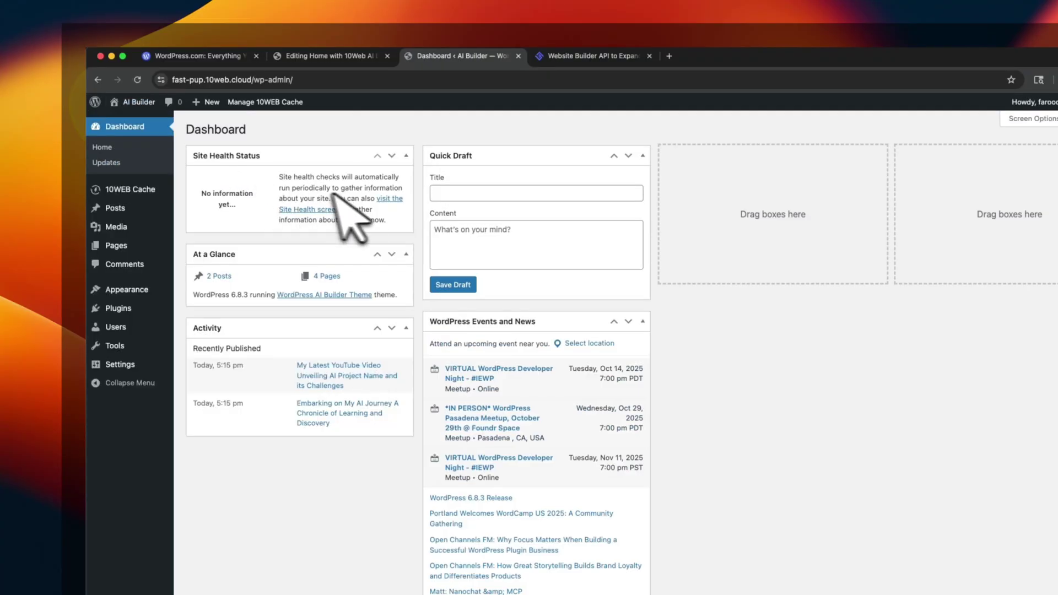
{"action": "scroll", "coordinate": [365, 248], "scroll_direction": "down", "scroll_amount": 2}
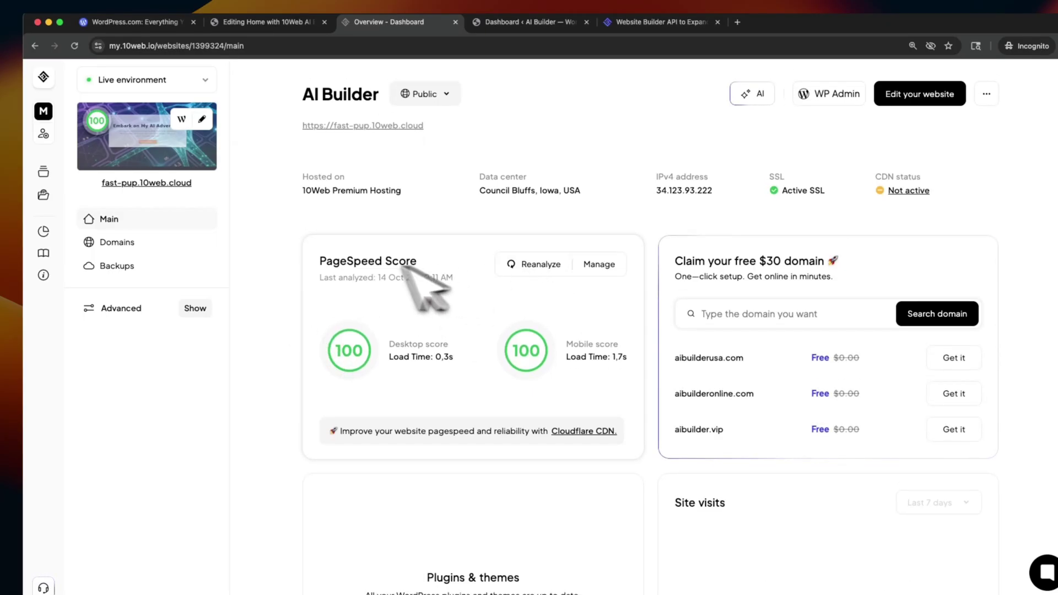
{"action": "left_click_drag", "start_coordinate": [316, 263], "coordinate": [441, 266]}
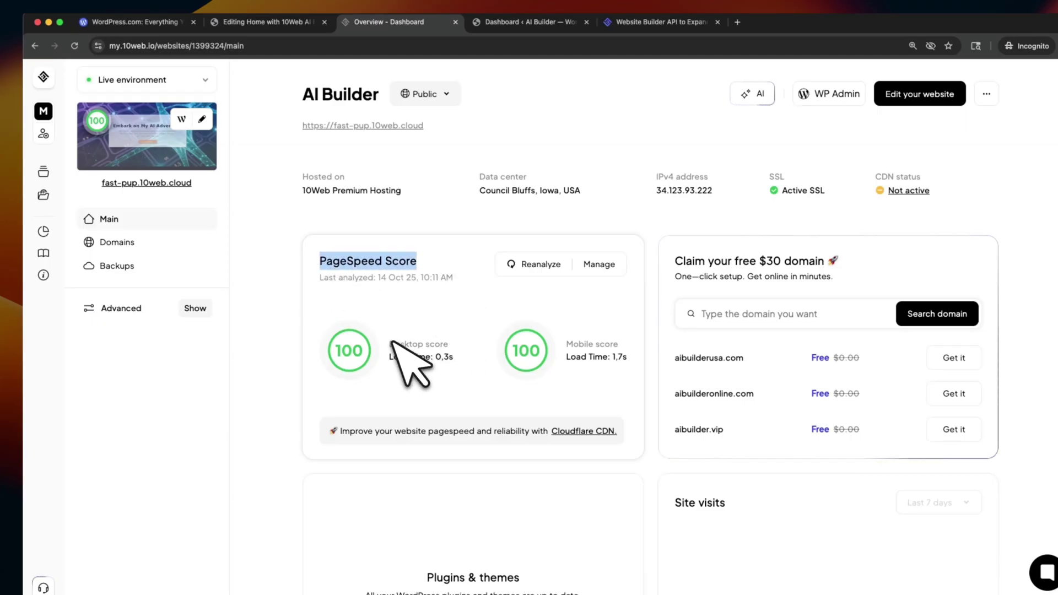
{"action": "left_click_drag", "start_coordinate": [390, 344], "coordinate": [451, 345]}
{"action": "left_click_drag", "start_coordinate": [567, 344], "coordinate": [629, 364]}
{"action": "scroll", "coordinate": [610, 378], "scroll_direction": "down", "scroll_amount": 3}
{"action": "scroll", "coordinate": [610, 378], "scroll_direction": "up", "scroll_amount": 3}
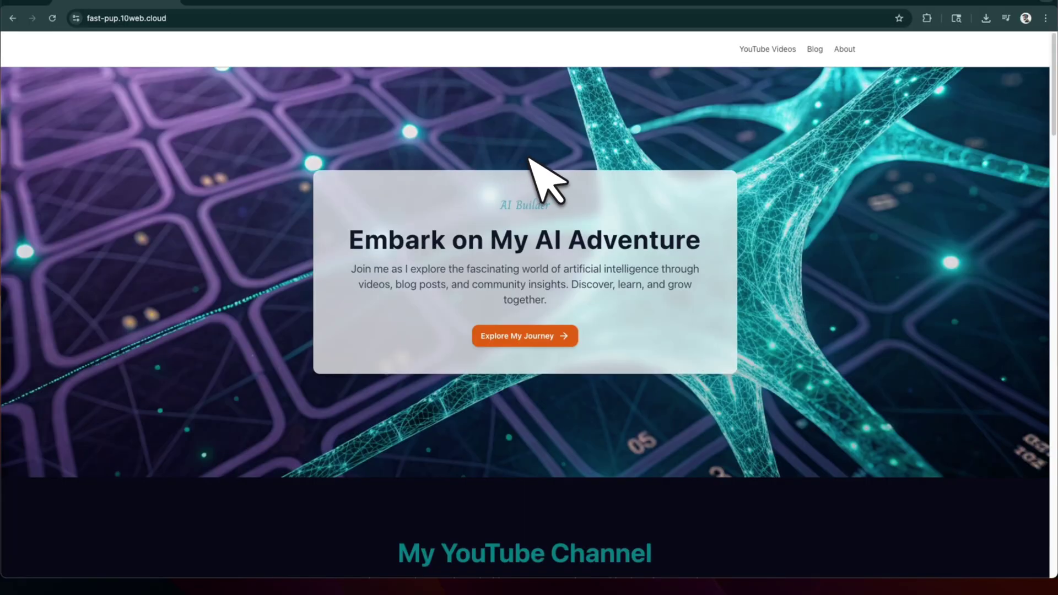
{"action": "scroll", "coordinate": [595, 201], "scroll_direction": "down", "scroll_amount": 5}
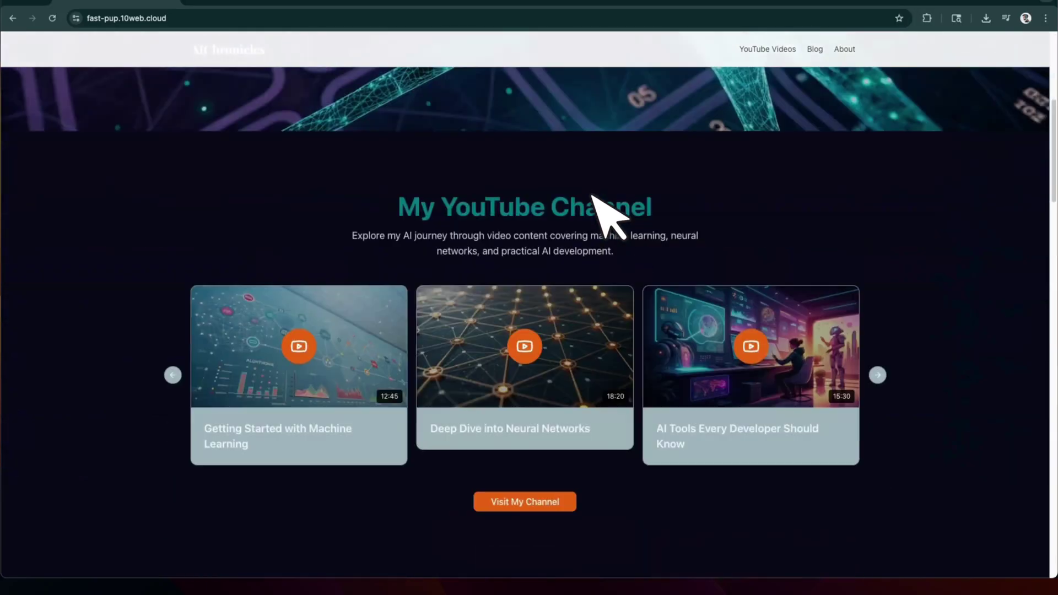
{"action": "scroll", "coordinate": [603, 224], "scroll_direction": "down", "scroll_amount": 4}
{"action": "scroll", "coordinate": [409, 273], "scroll_direction": "down", "scroll_amount": 4}
{"action": "scroll", "coordinate": [418, 281], "scroll_direction": "up", "scroll_amount": 5}
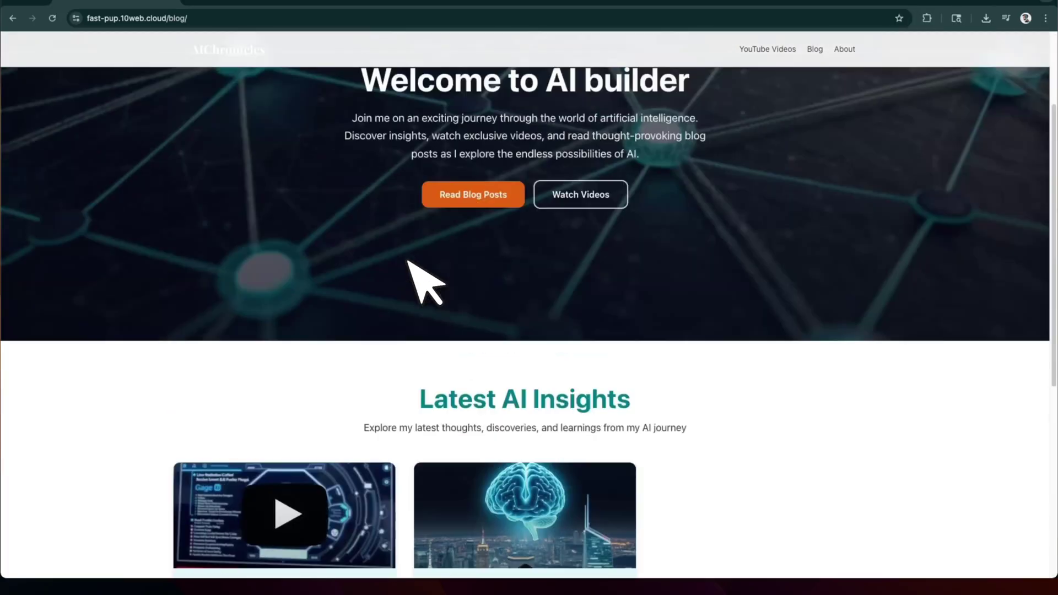
{"action": "scroll", "coordinate": [708, 190], "scroll_direction": "up", "scroll_amount": 3}
Step: Go to the live site's About page
{"action": "left_click", "coordinate": [844, 49]}
{"action": "scroll", "coordinate": [610, 254], "scroll_direction": "down", "scroll_amount": 3}
{"action": "scroll", "coordinate": [602, 256], "scroll_direction": "down", "scroll_amount": 2}
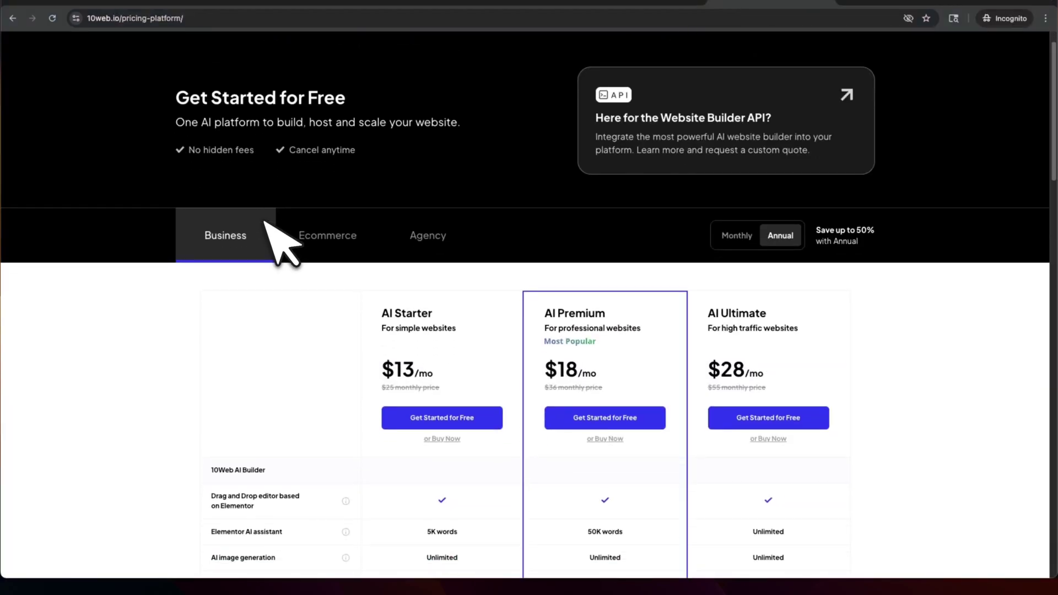
{"action": "scroll", "coordinate": [295, 236], "scroll_direction": "down", "scroll_amount": 2}
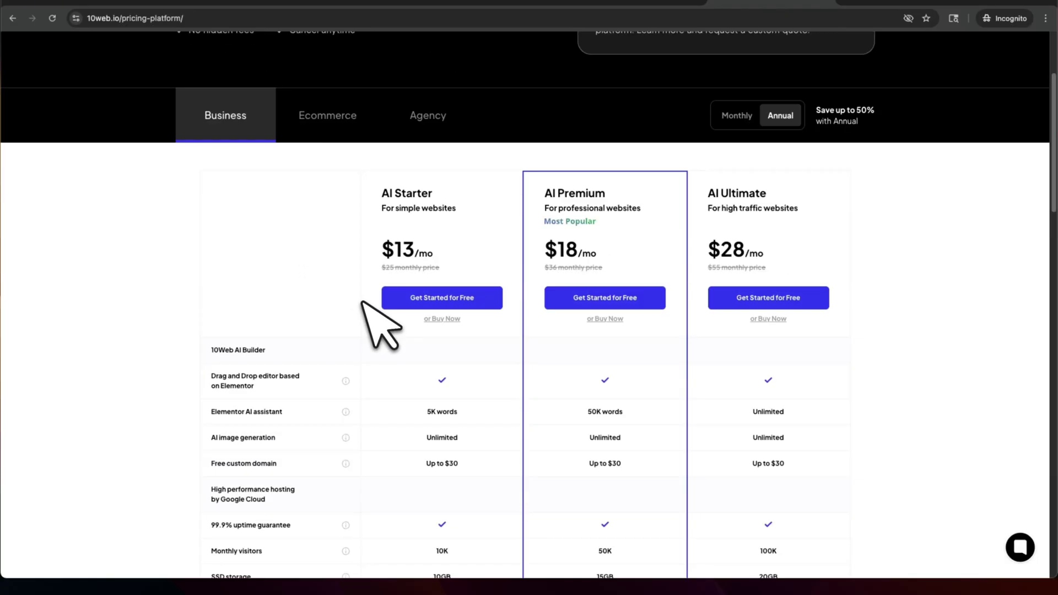
Step: View the Ecommerce and then the Agency pricing plans on 10web.io
{"action": "left_click", "coordinate": [372, 129]}
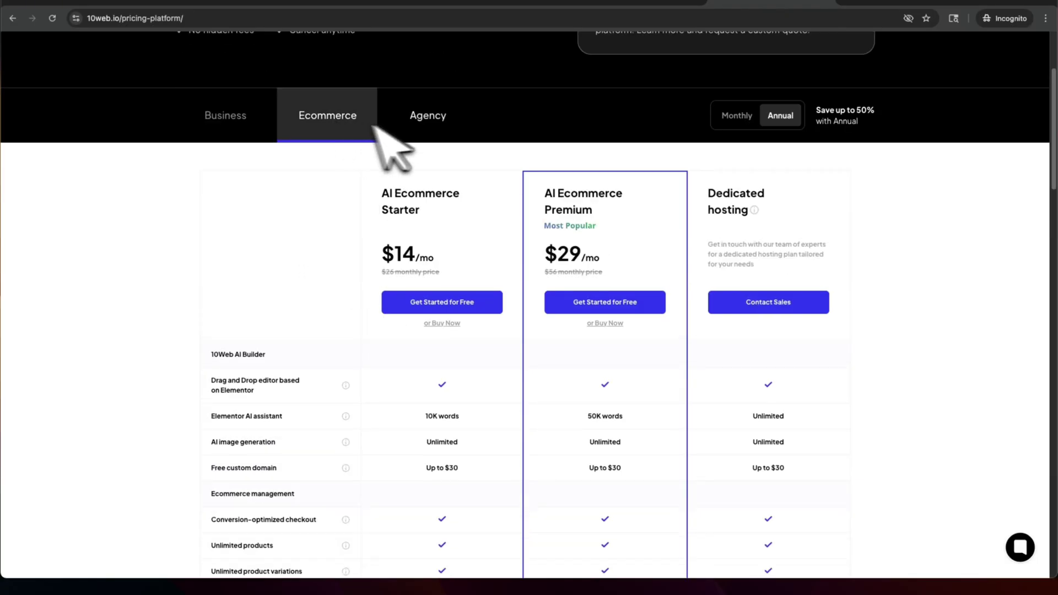
{"action": "left_click", "coordinate": [432, 134]}
{"action": "scroll", "coordinate": [435, 258], "scroll_direction": "up", "scroll_amount": 1}
{"action": "scroll", "coordinate": [447, 273], "scroll_direction": "up", "scroll_amount": 1}
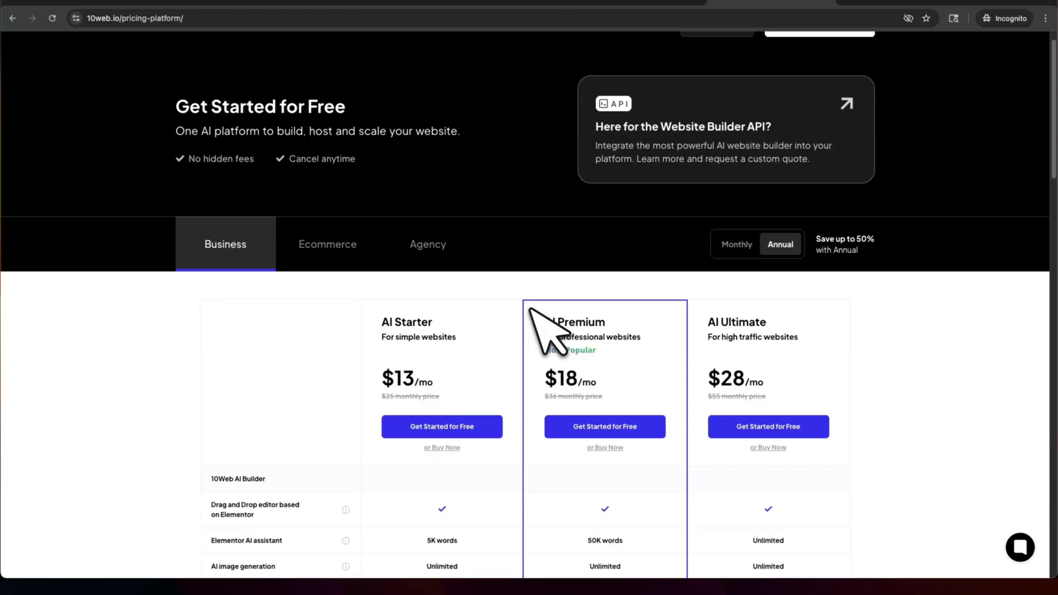
{"action": "scroll", "coordinate": [545, 314], "scroll_direction": "down", "scroll_amount": 1}
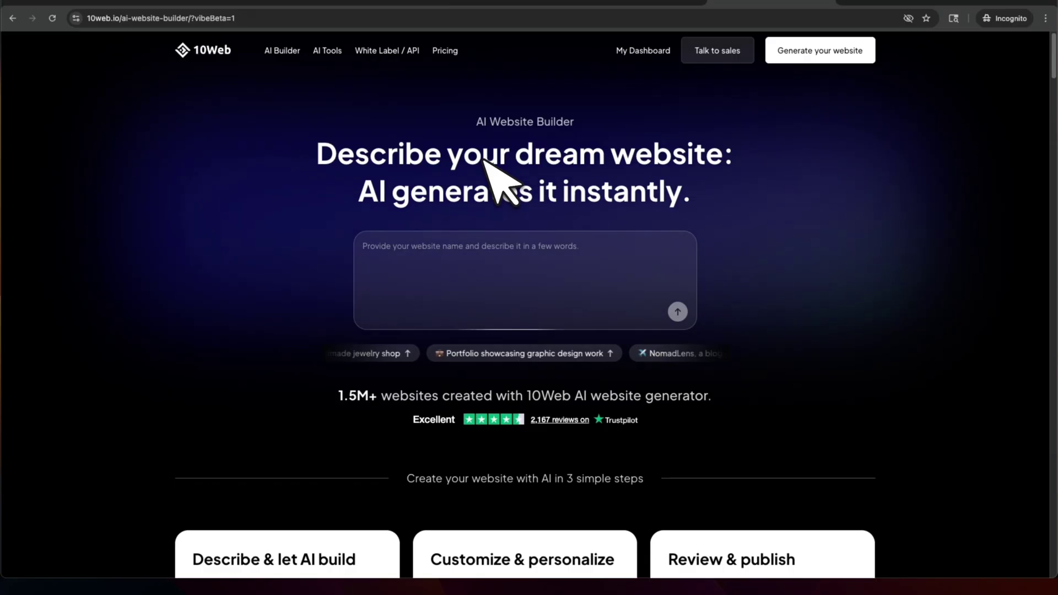